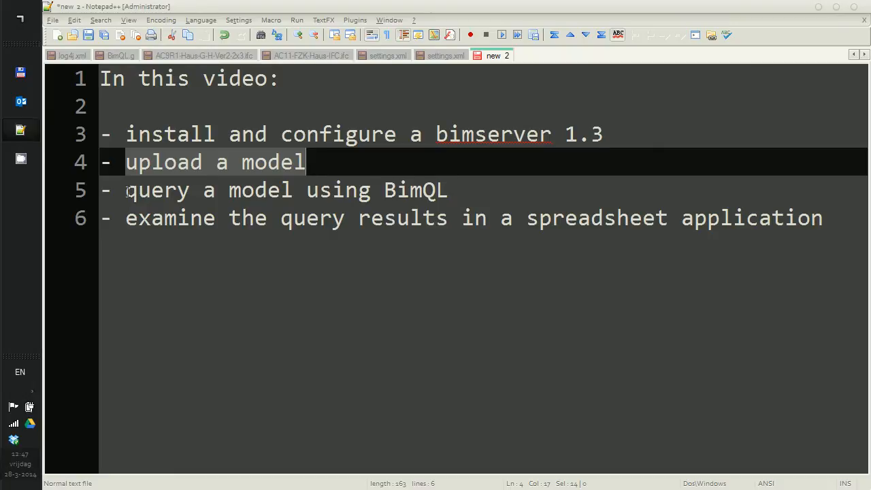
Highlight the BimQL query and spreadsheet lines of the outline, then minimize Notepad++.
drag(126, 191, 436, 191)
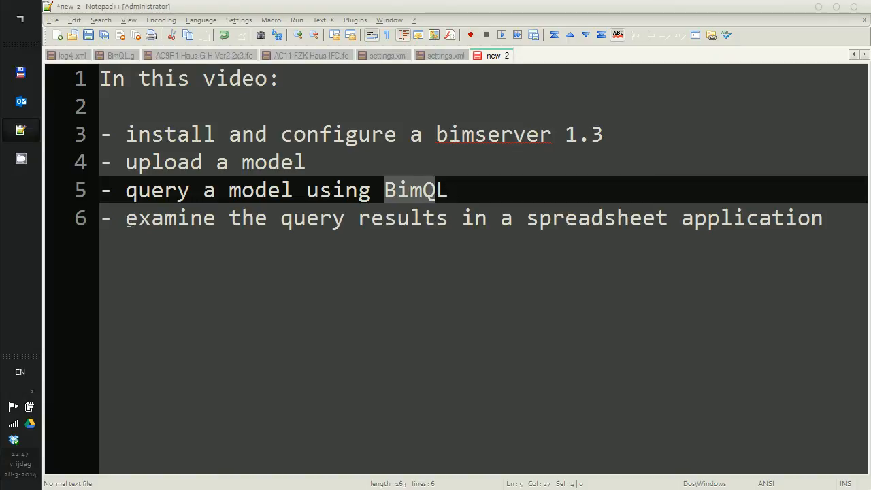
drag(126, 221, 682, 234)
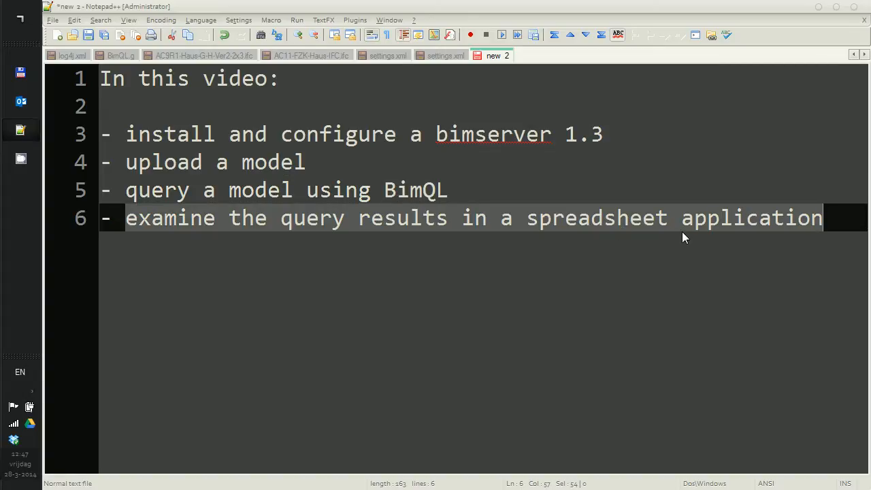
click(818, 6)
Open the bimserver_1.3_empty archive from the desktop in WinZipper.
click(56, 176)
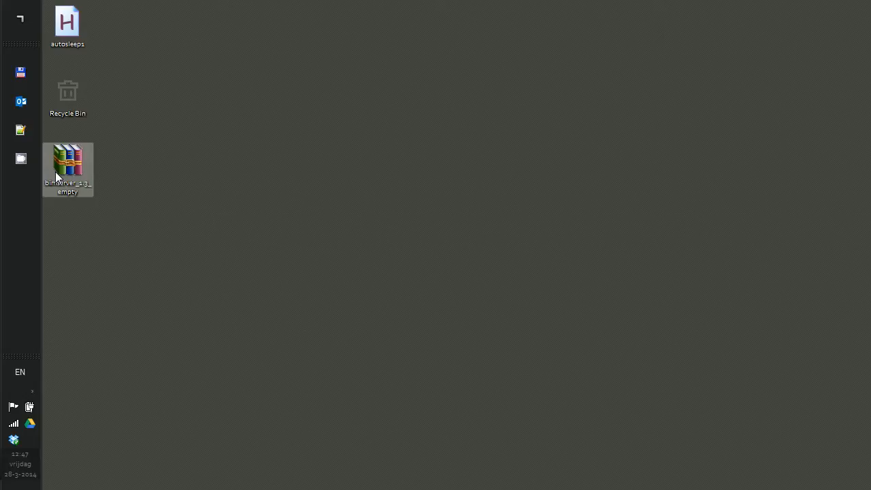
double_click(55, 171)
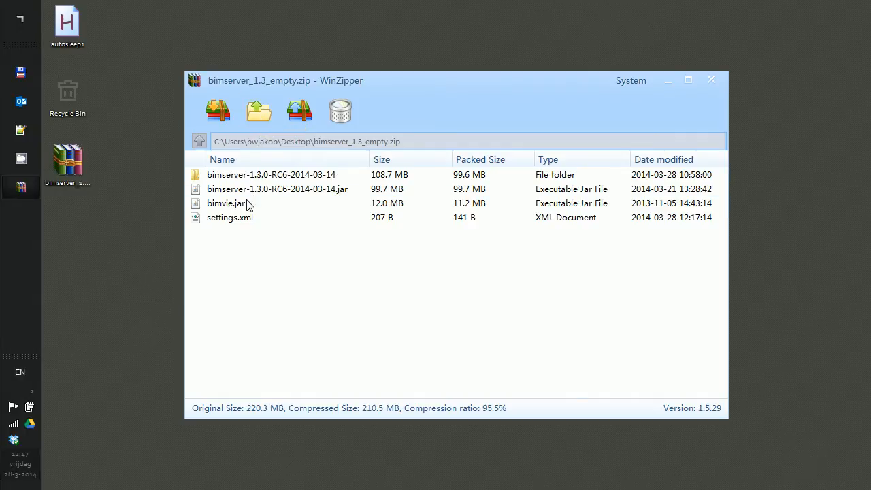
Start uncompressing and create a new folder bimserver_1.3 under C:\bin as the destination.
click(269, 111)
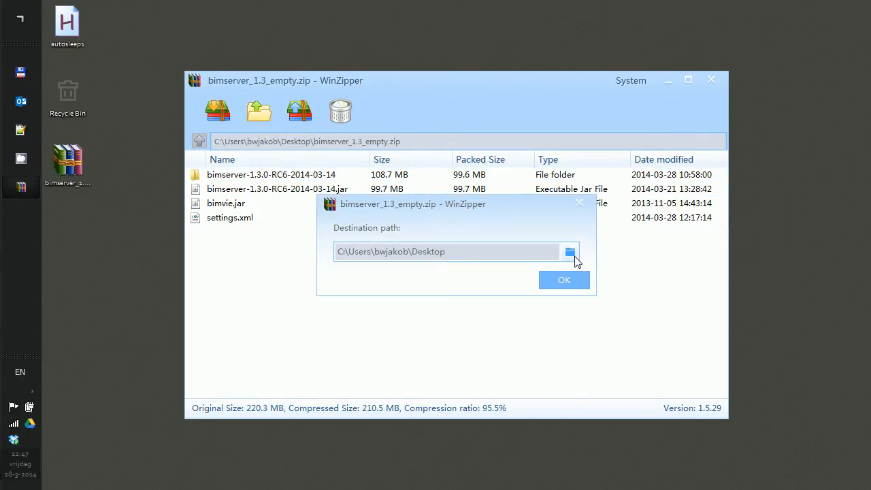
click(571, 253)
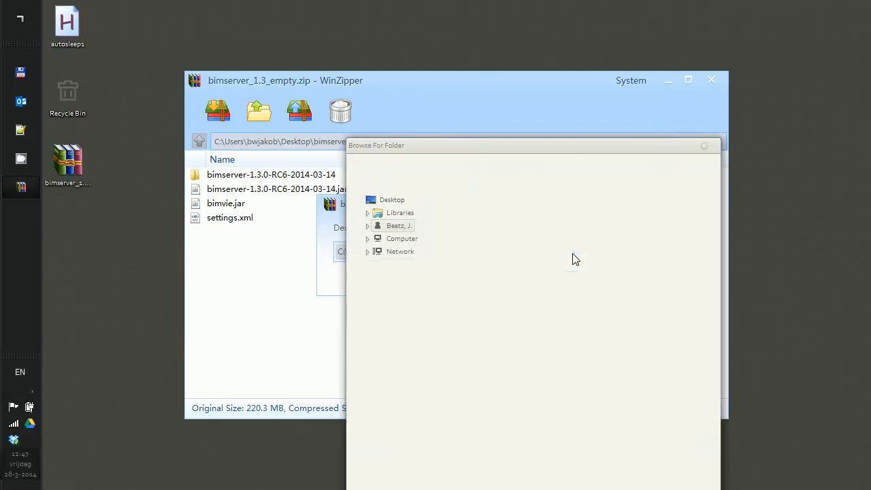
click(368, 240)
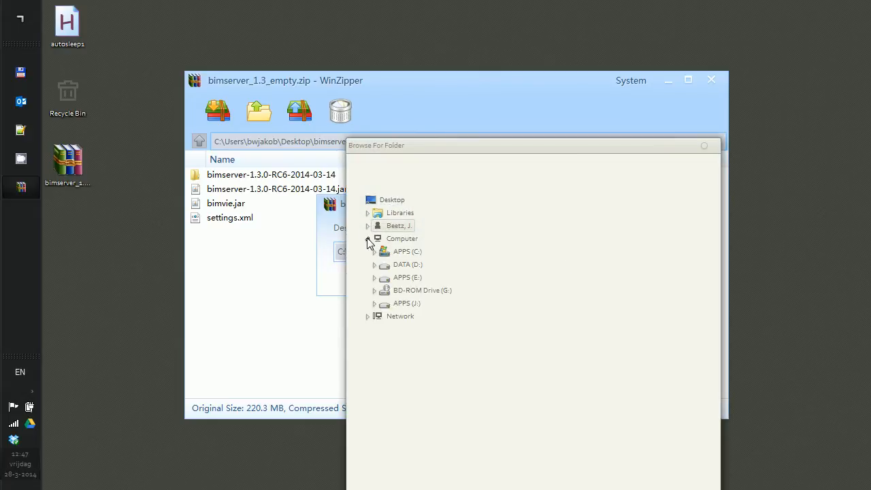
click(374, 252)
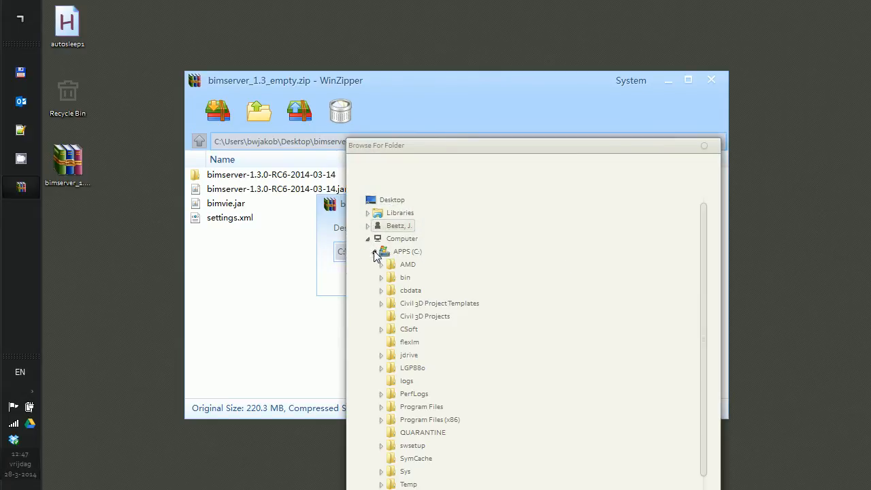
double_click(405, 279)
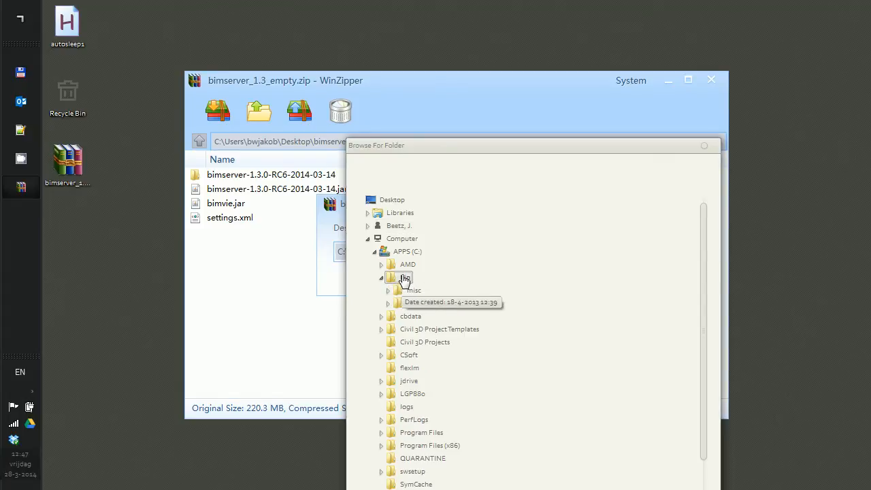
right_click(405, 279)
mouse_move(452, 461)
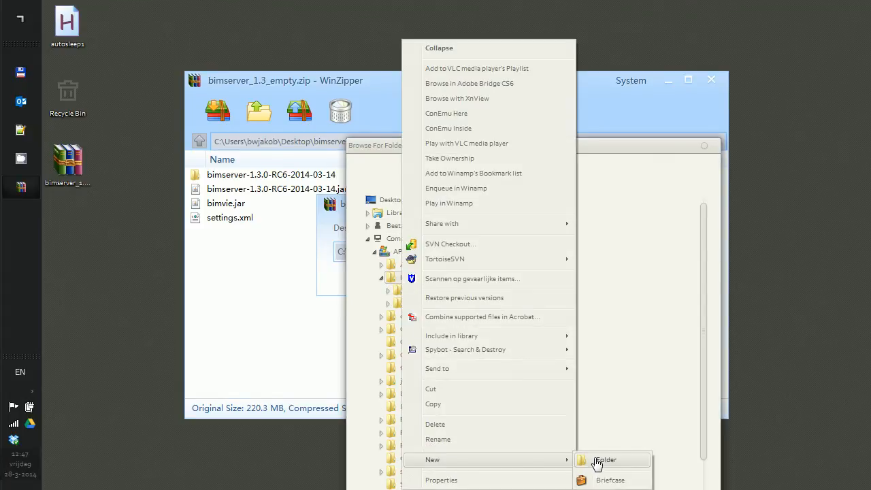
click(599, 461)
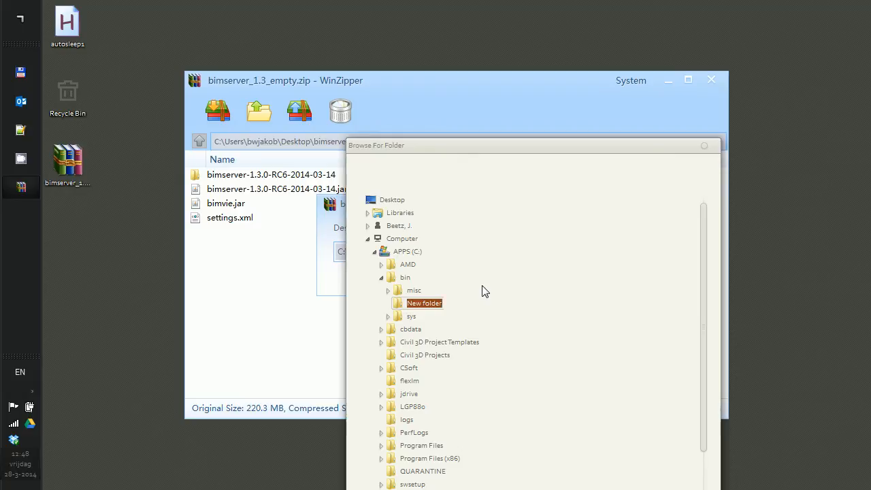
text(bimserver_1.3)
key(Return)
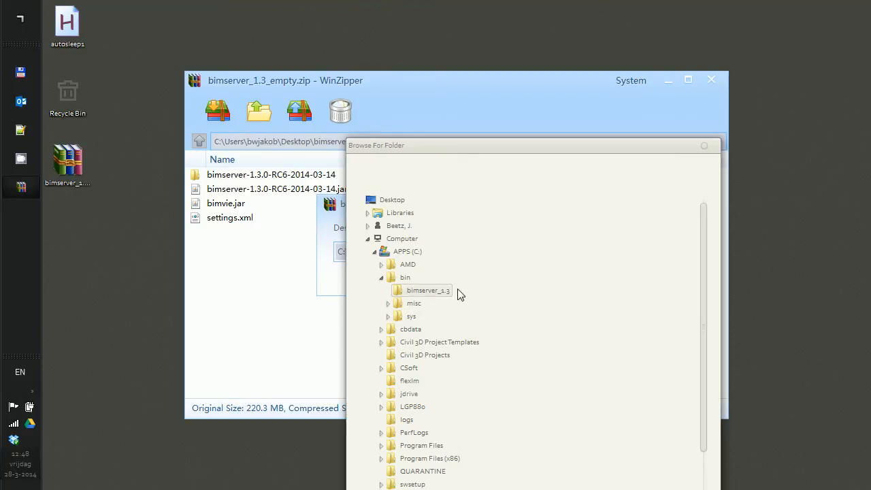
Accept C:\bin\bimserver_1.3 as the destination and extract the archive there.
drag(460, 144, 467, 34)
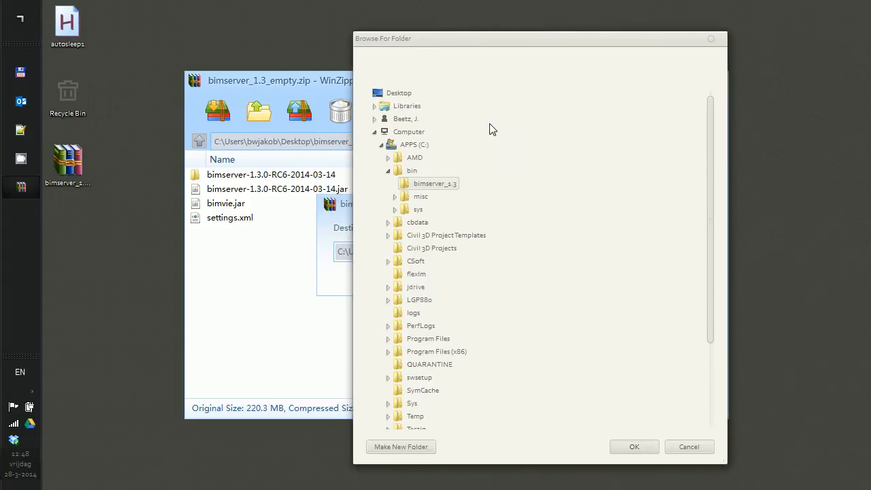
click(633, 448)
click(549, 283)
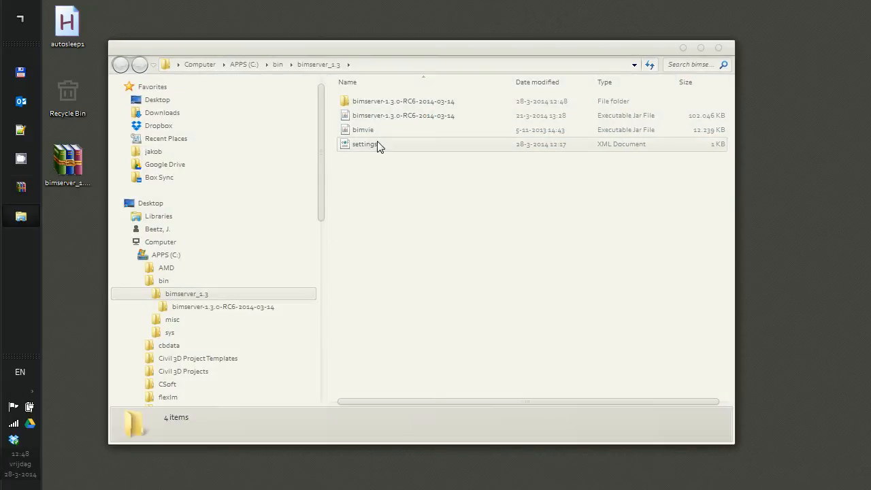
Check the C:\bin\bimserver_1.3 folder path and select the bimserver server jar file.
click(397, 65)
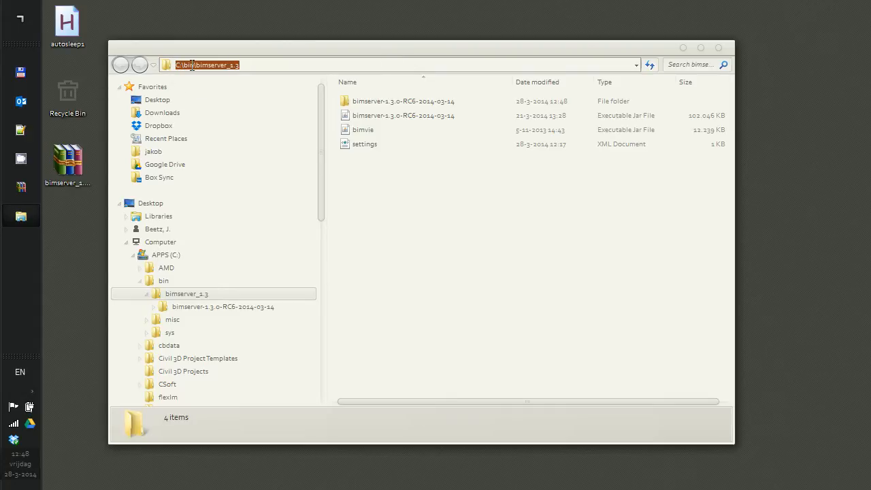
click(493, 204)
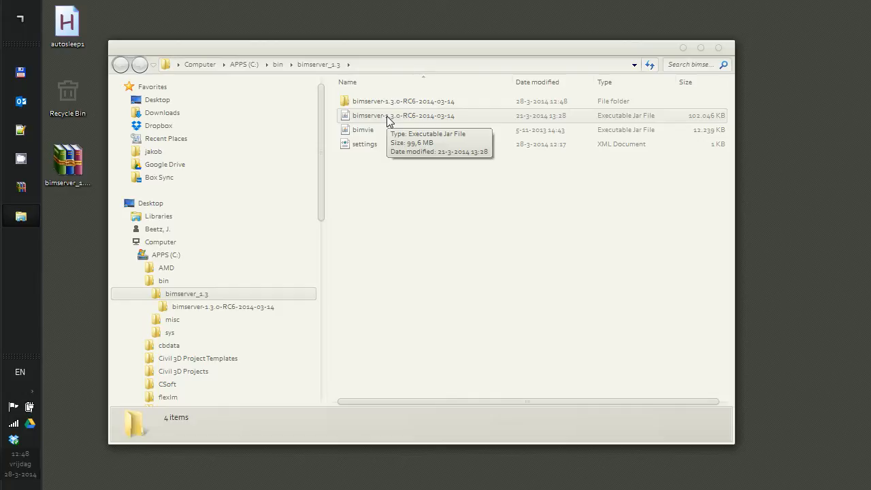
click(387, 121)
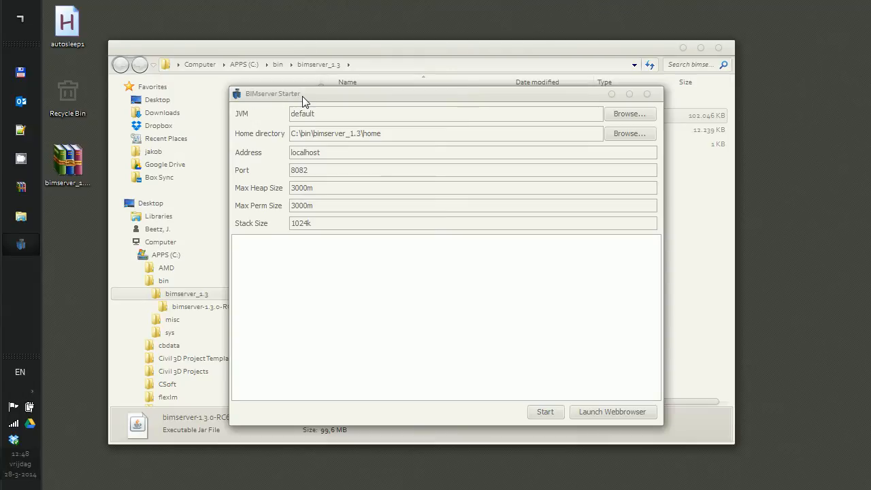
Start the server with 3000m max heap and perm sizes, which fails with a VM initialization error.
double_click(320, 189)
double_click(314, 204)
click(547, 412)
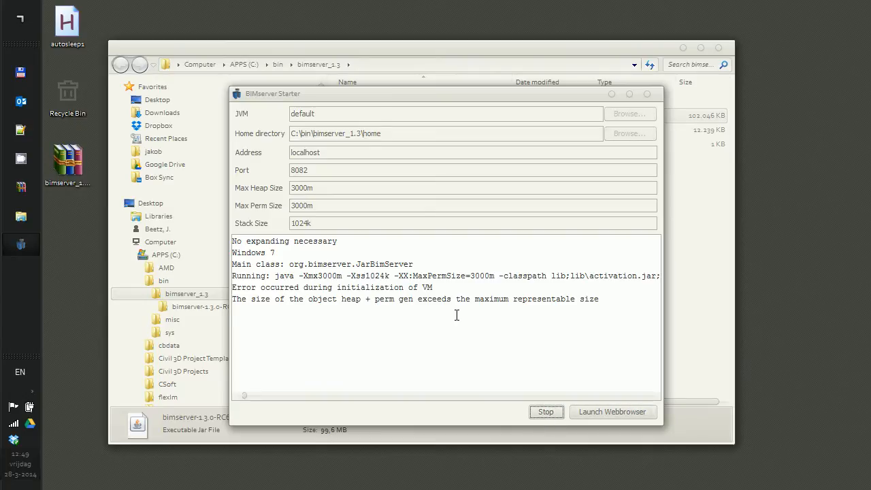
Highlight the heap size error in the log and stop the failed server.
drag(232, 300, 654, 304)
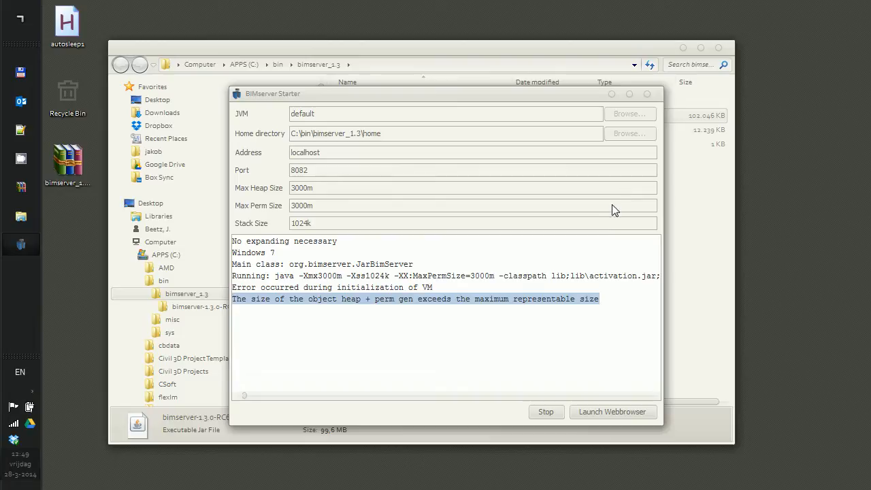
click(546, 412)
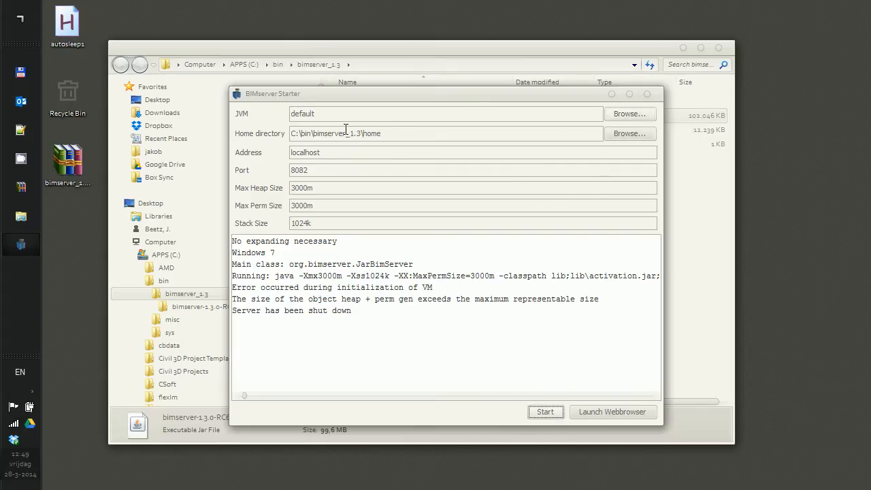
Browse to C:\Program Files\Java\jdk1.7.0_40_x64 and set it as the server's JVM.
click(635, 116)
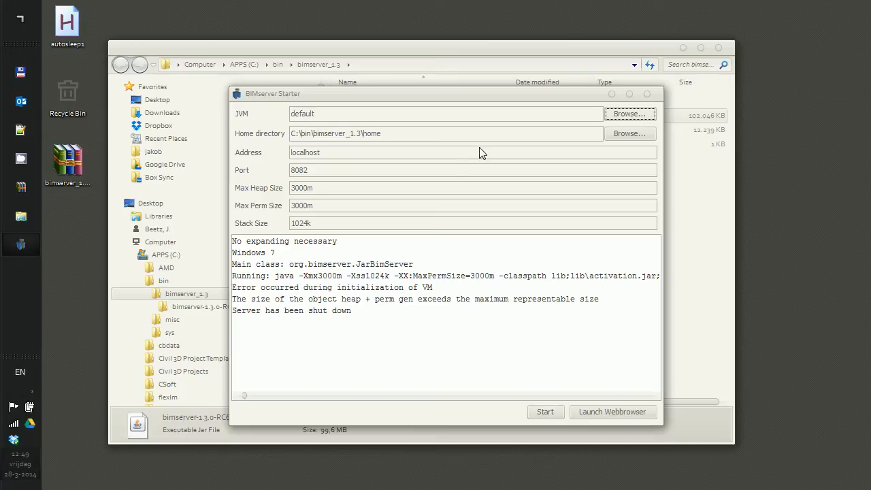
click(384, 138)
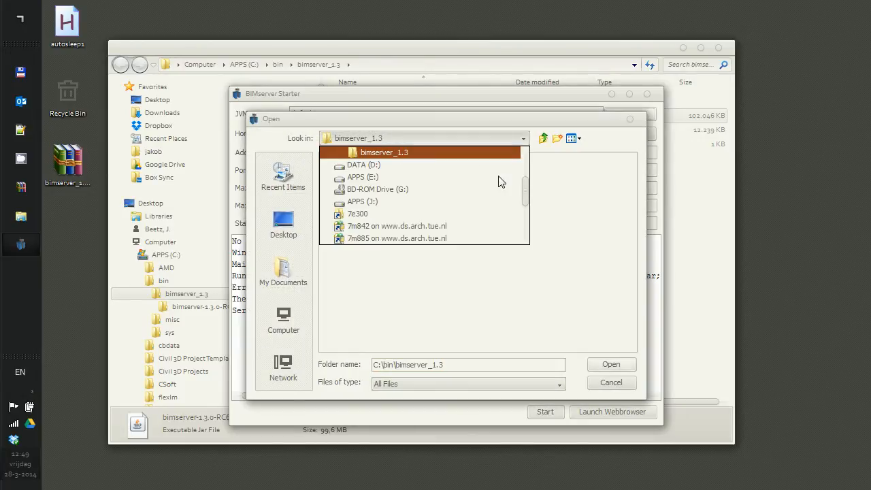
scroll(526, 185, up, 2)
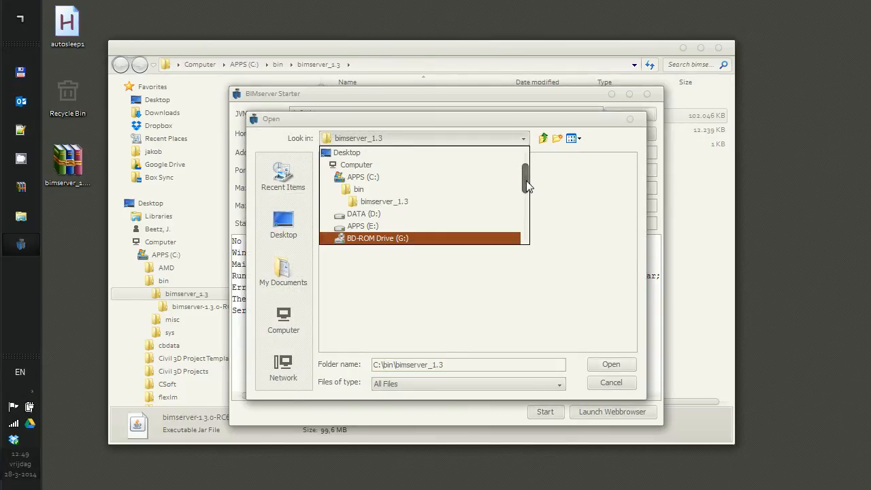
click(404, 180)
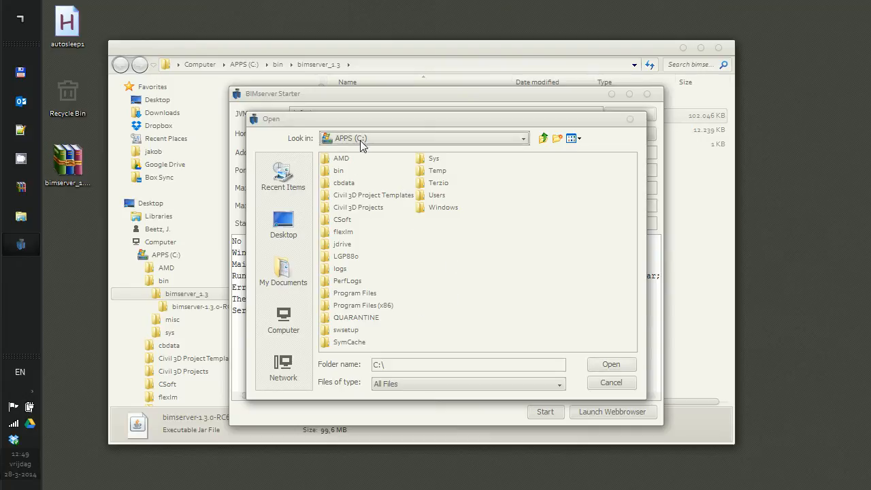
double_click(355, 293)
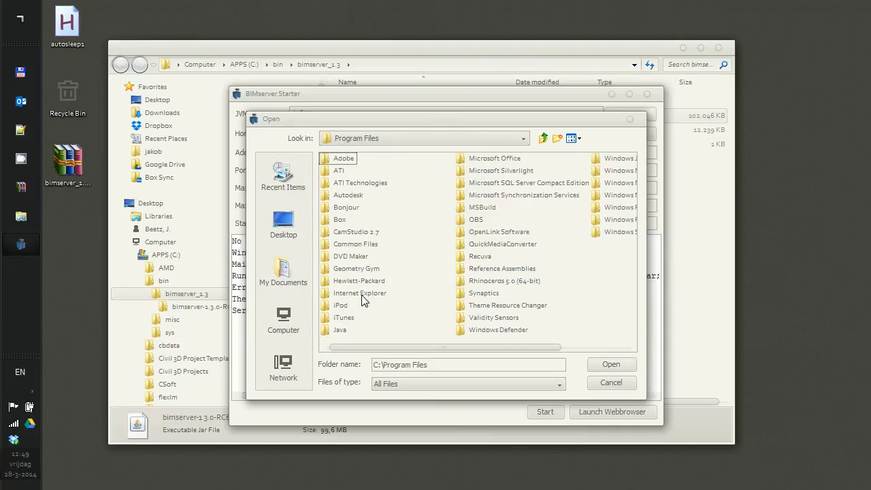
double_click(340, 329)
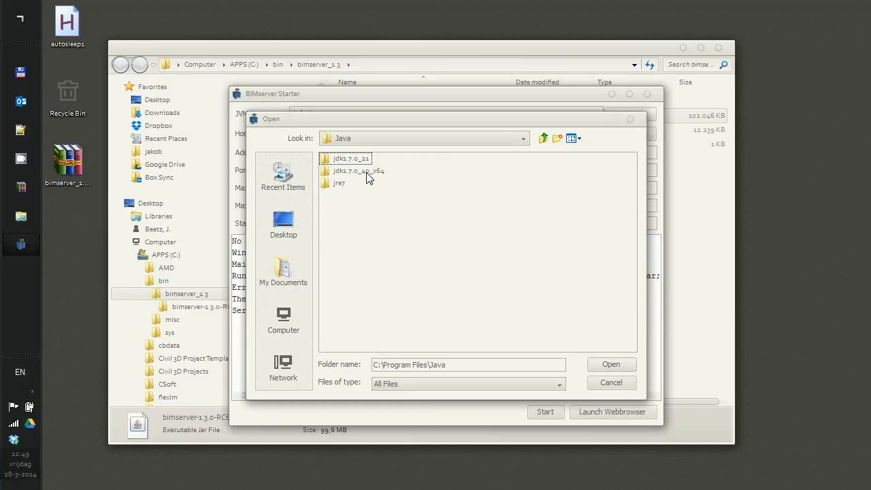
click(365, 175)
click(364, 178)
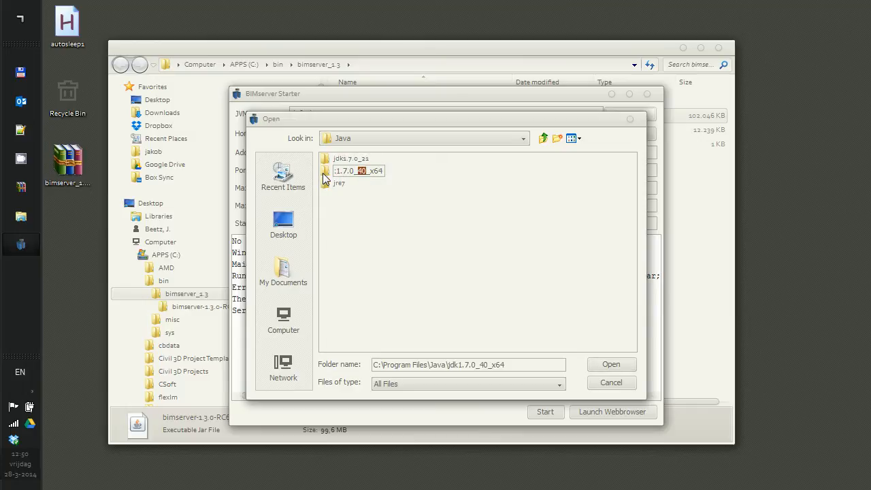
double_click(363, 177)
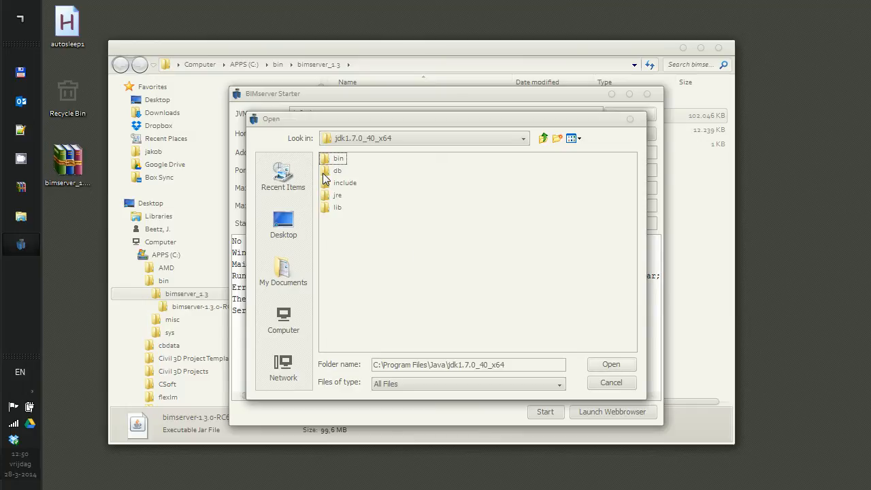
click(599, 365)
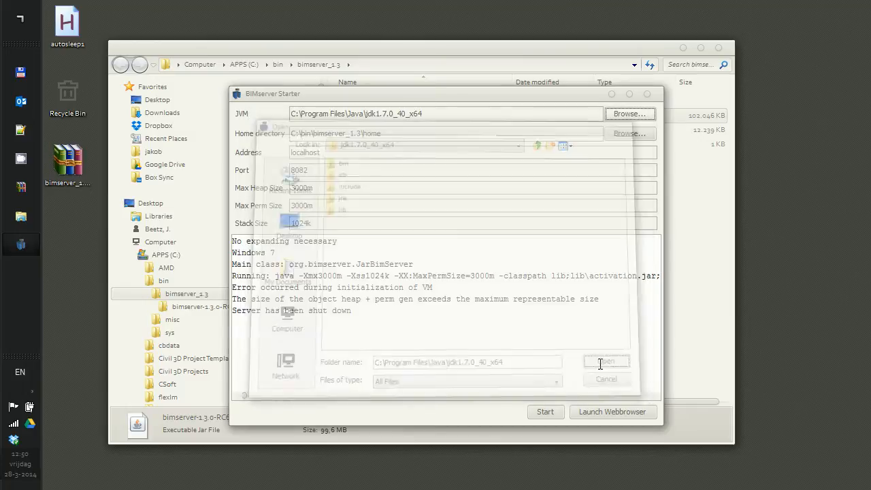
Start the server with the 64-bit JDK and widen the Starter window to read full log lines.
click(545, 413)
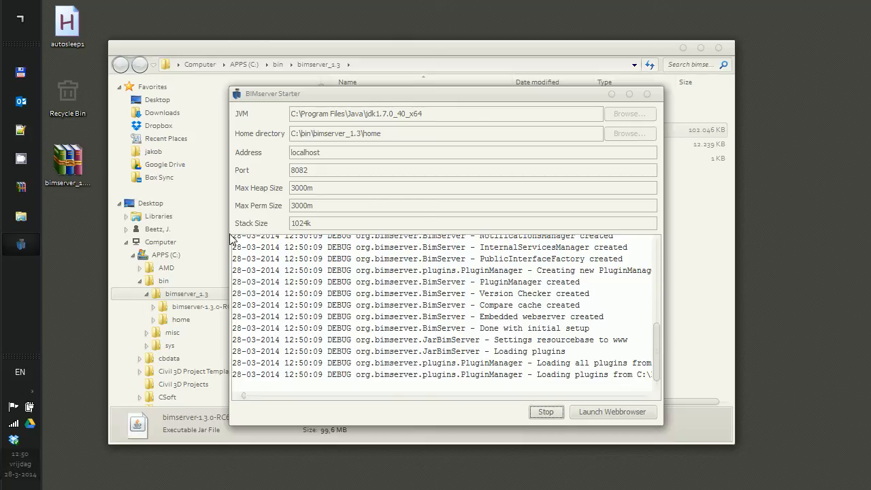
drag(229, 238, 102, 225)
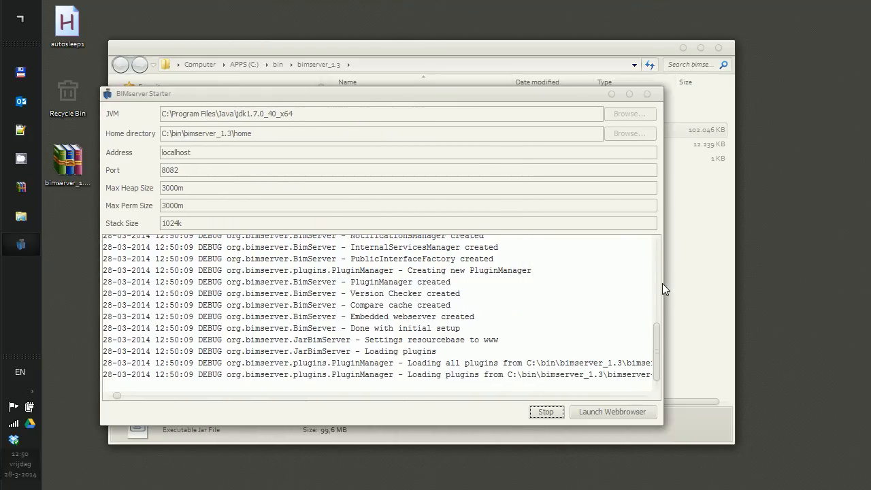
drag(662, 283, 792, 283)
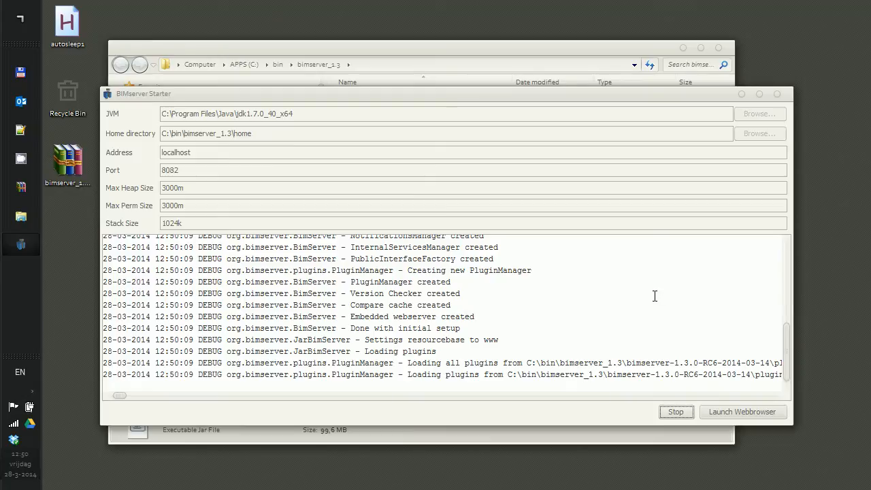
click(561, 43)
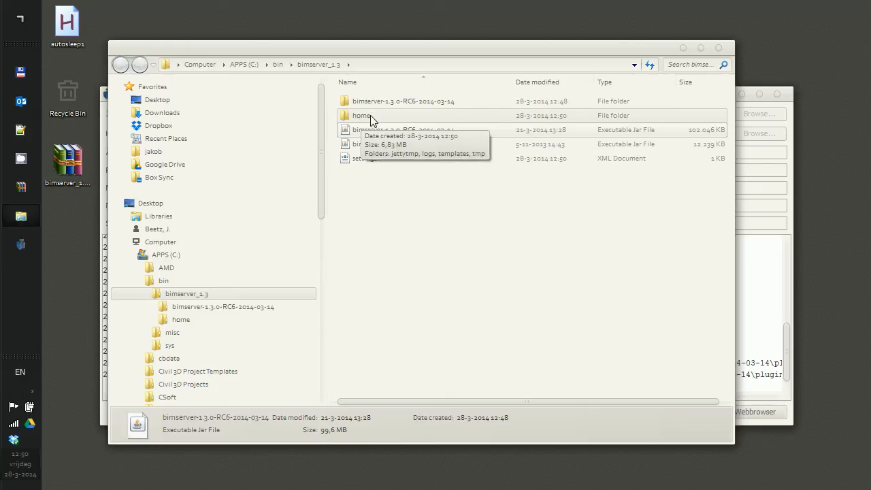
click(760, 294)
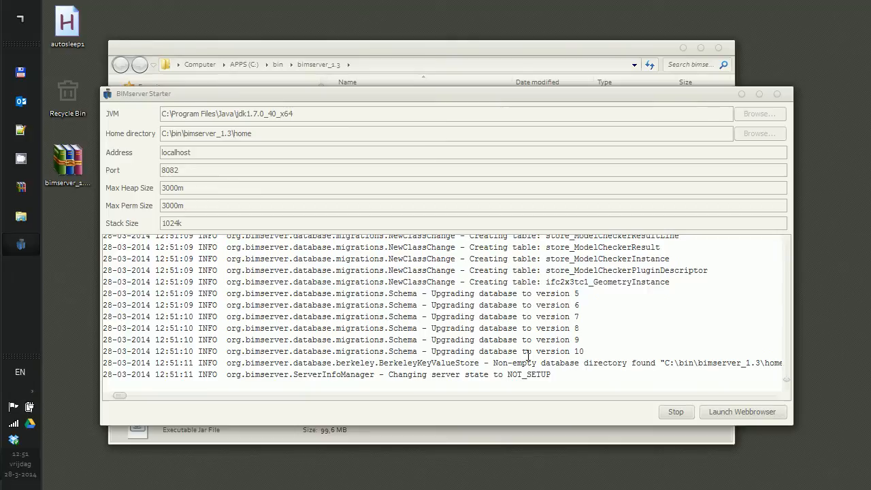
Point out the NOT_SETUP and 'Server started successfully' log lines, then launch the web browser.
drag(106, 378, 557, 374)
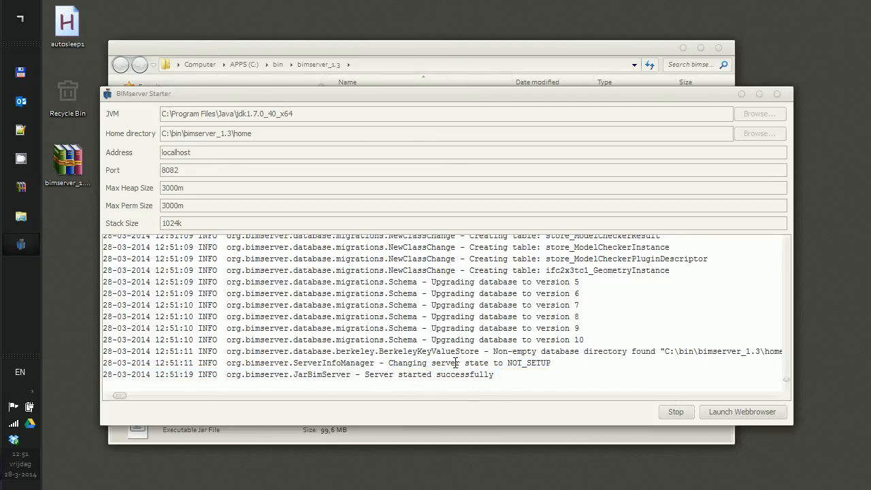
drag(364, 375, 497, 374)
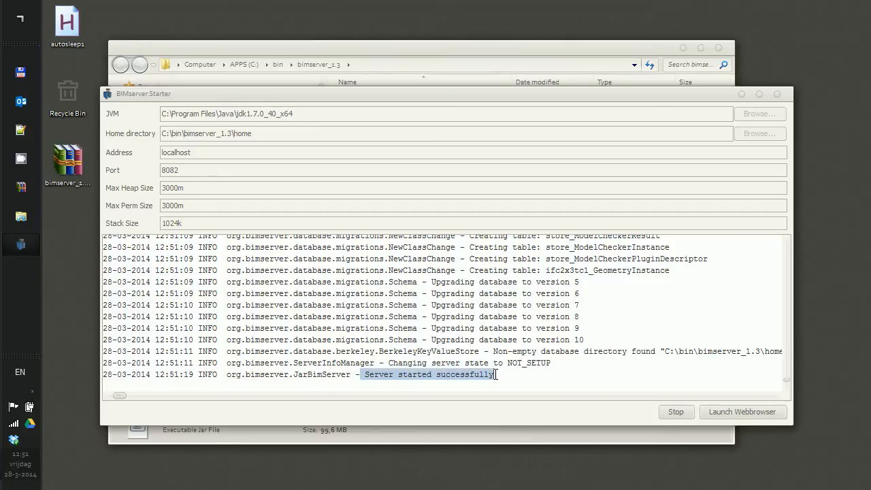
click(672, 412)
click(735, 417)
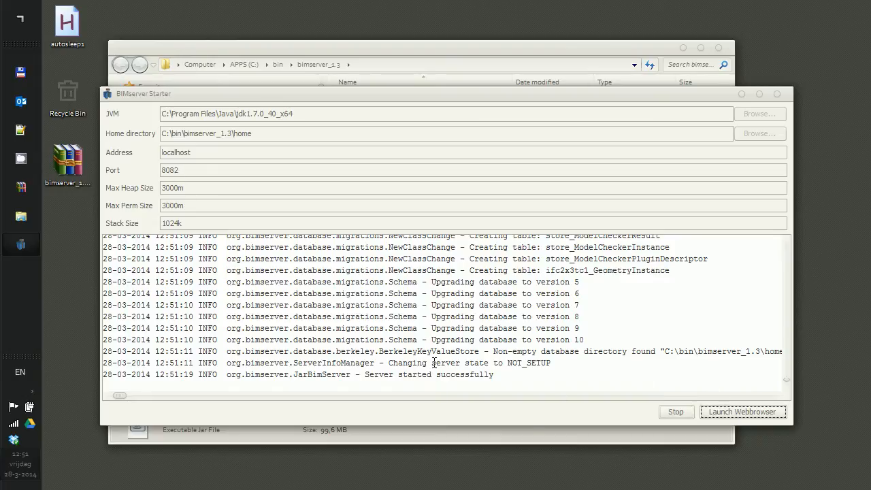
Open the BIMserver web interface, close the unrelated tab and scroll to the setup form.
click(725, 413)
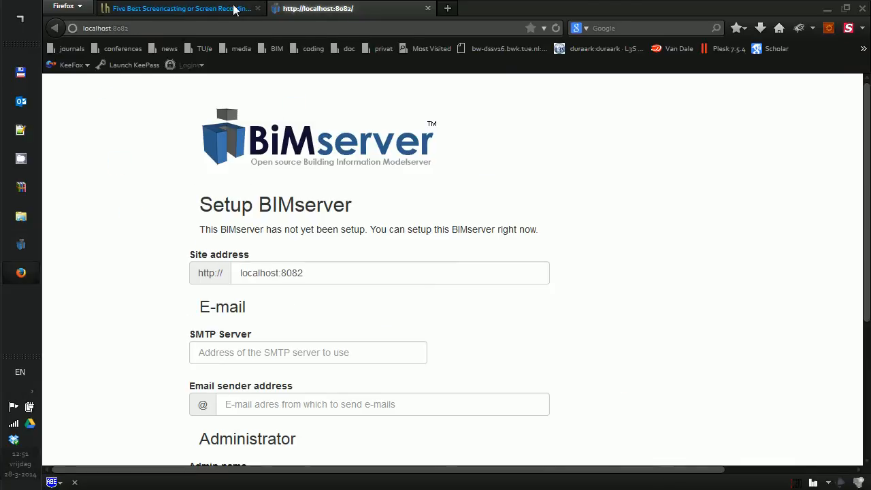
click(258, 8)
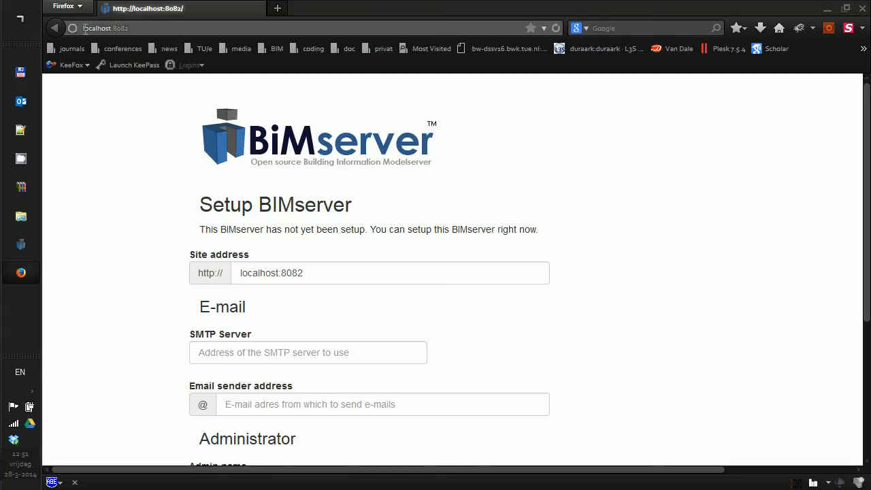
scroll(187, 178, down, 3)
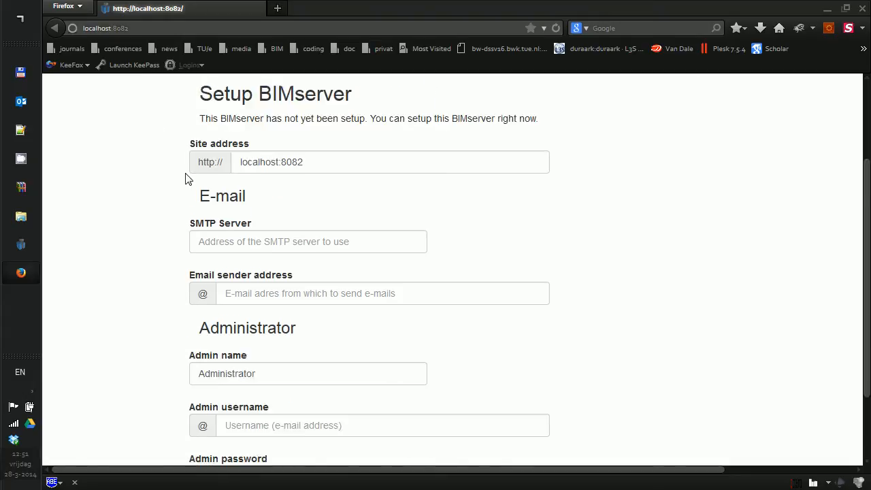
scroll(186, 177, down, 2)
scroll(186, 176, up, 5)
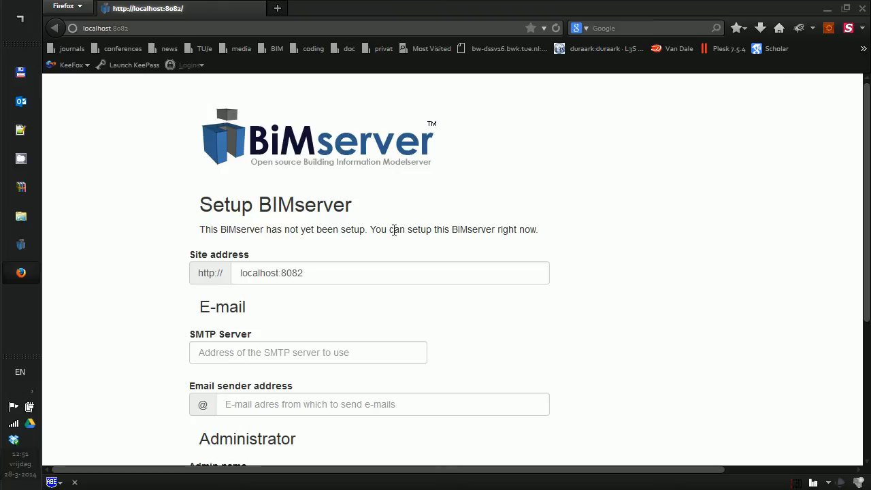
scroll(456, 243, down, 2)
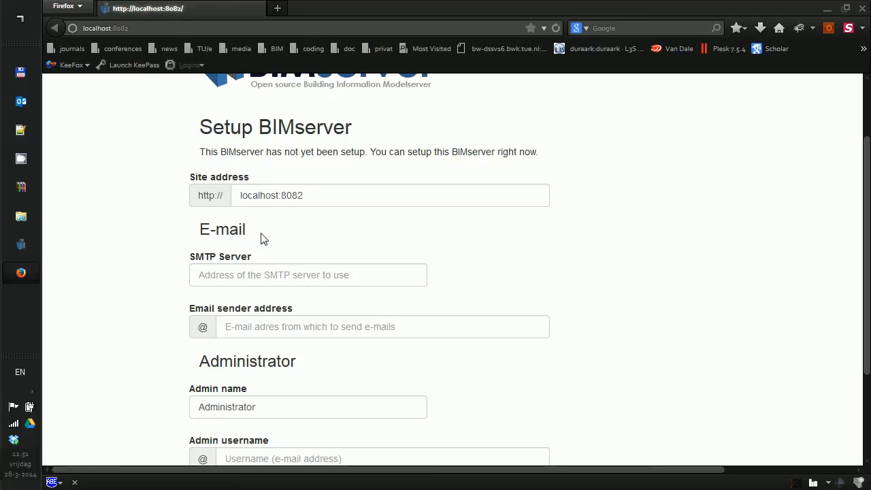
scroll(265, 281, down, 2)
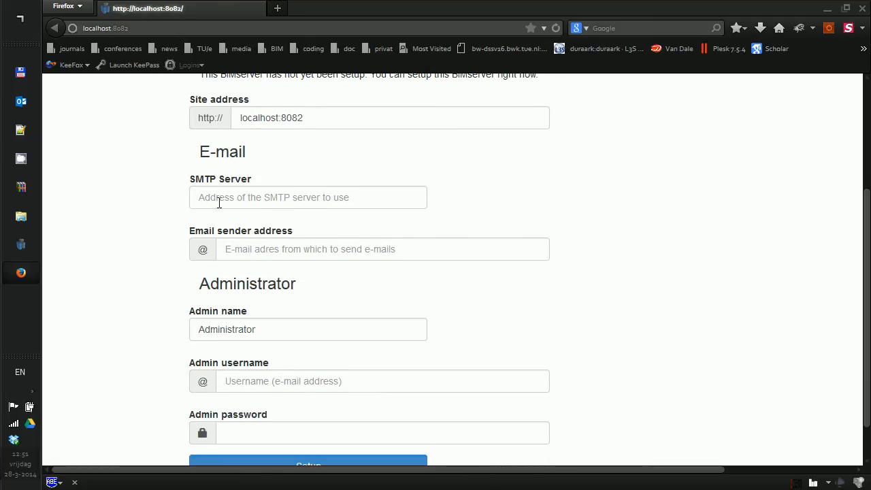
Enter smtp.gmail.com as SMTP server and the admin e-mail address as sender.
click(219, 201)
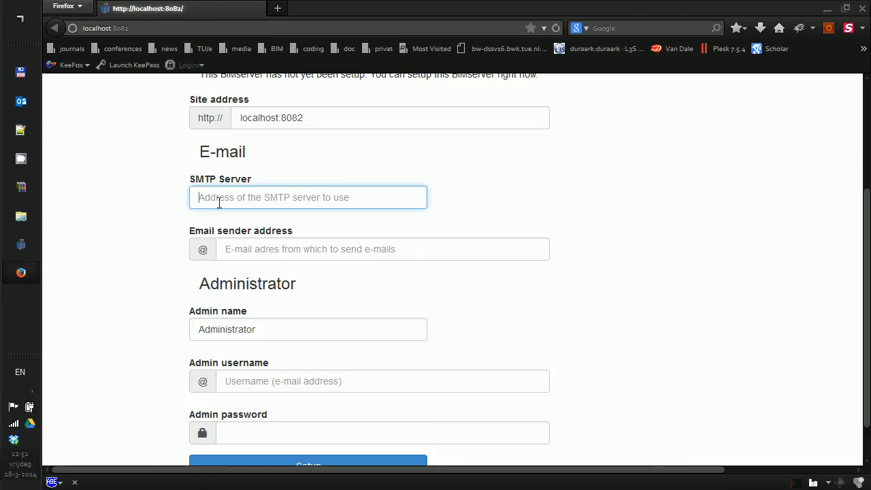
text(smpt)
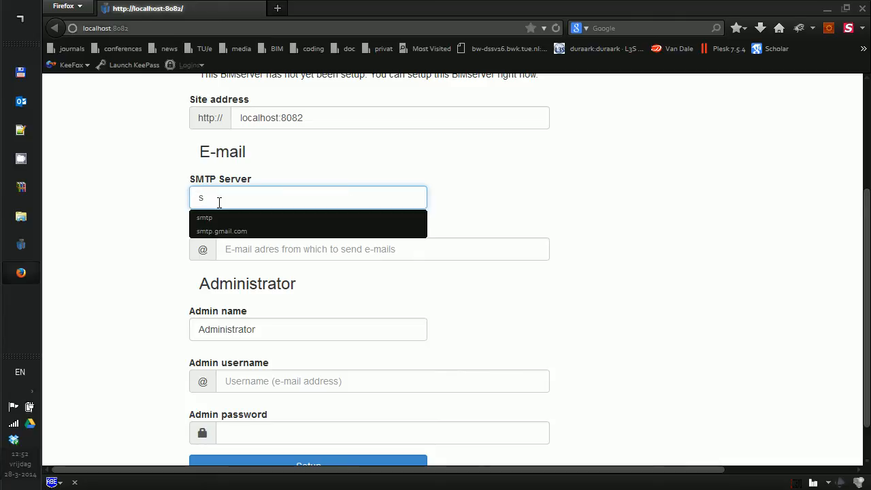
key(BackSpace)
key(BackSpace)
text(tp.gmail)
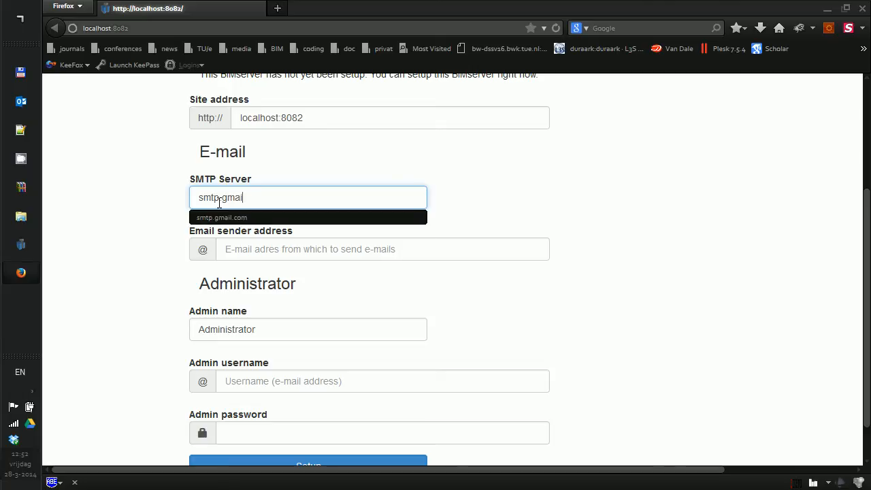
text(.com)
key(Tab)
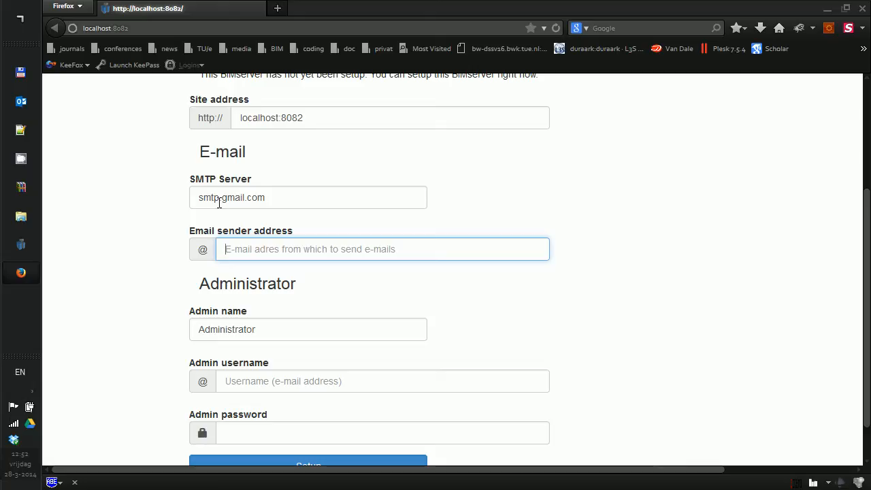
text(adm)
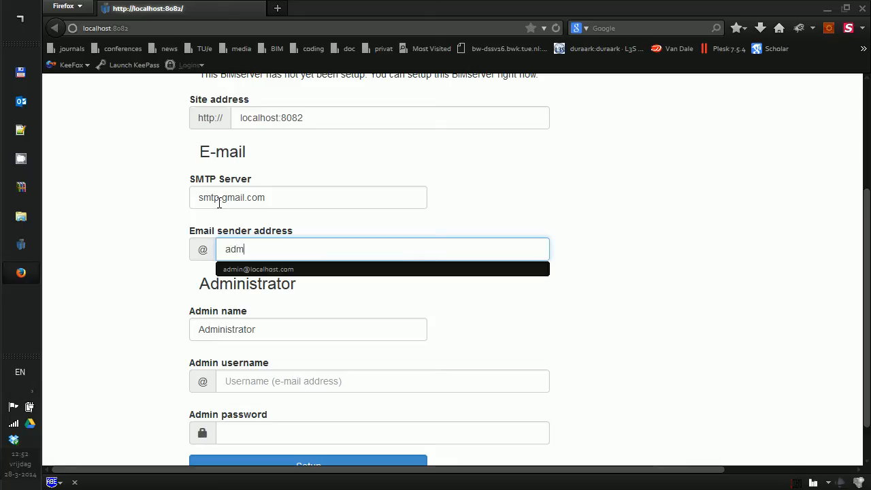
text(in)
key(Down)
key(Return)
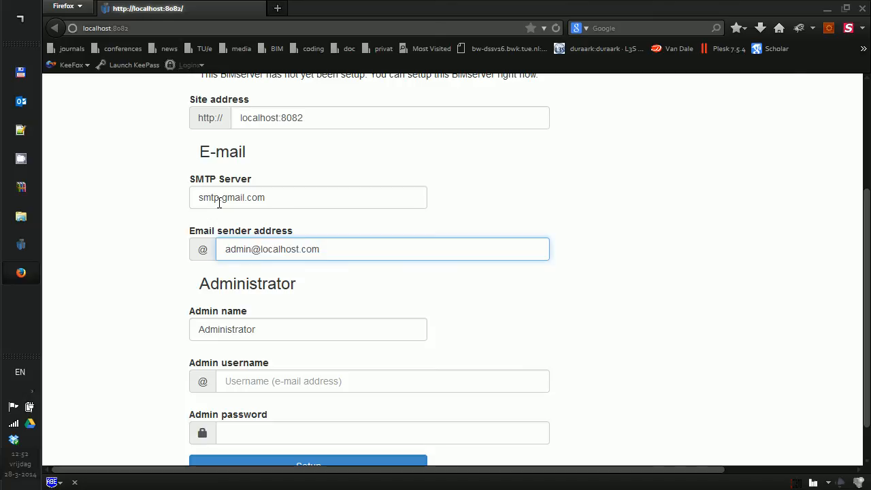
Fill in admin name, the admin e-mail as username and a password, then submit setup.
click(240, 330)
scroll(241, 327, down, 1)
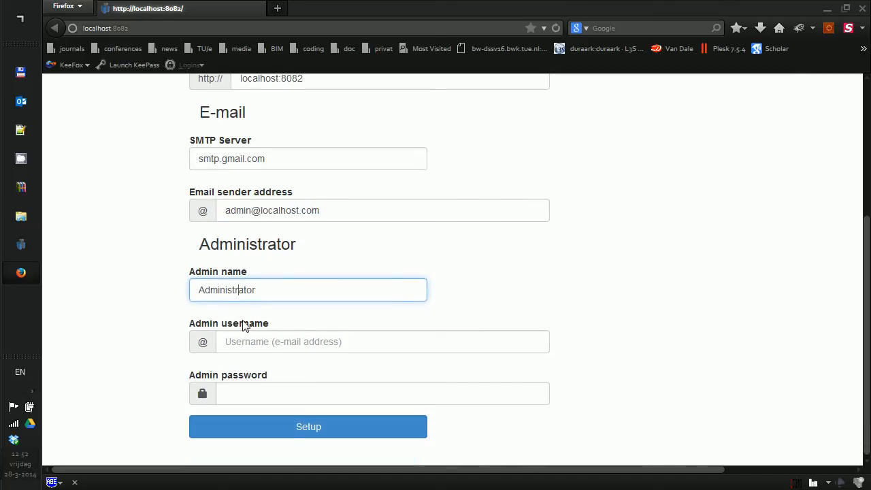
click(217, 289)
double_click(281, 280)
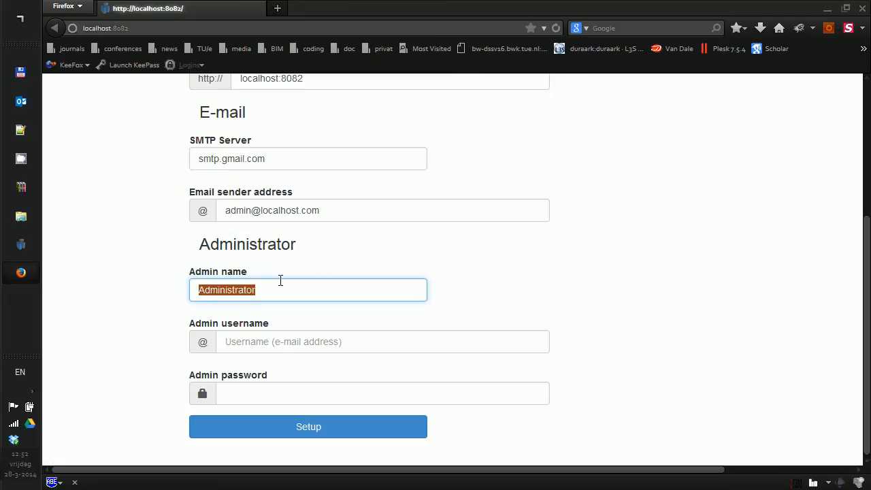
text(admin)
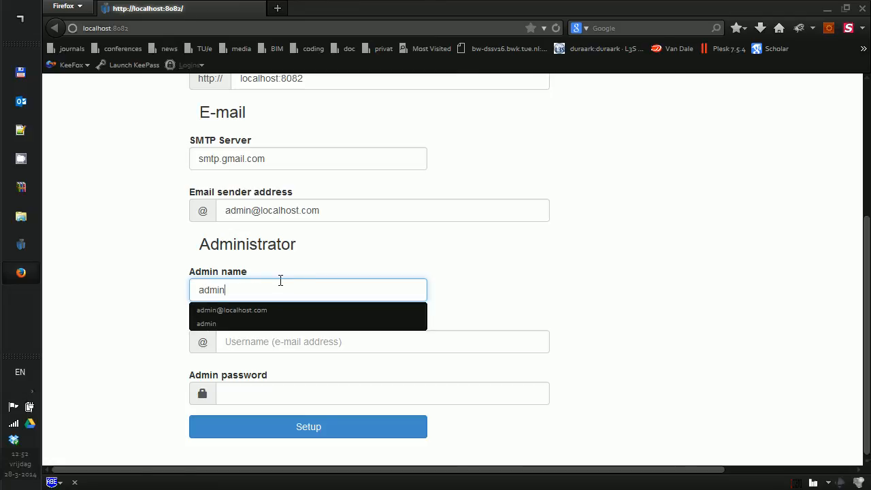
key(Tab)
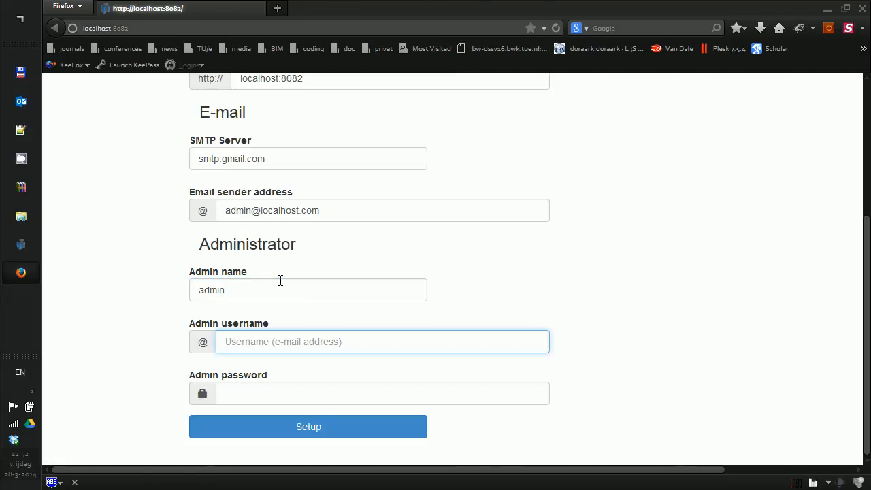
text(admi)
key(Down)
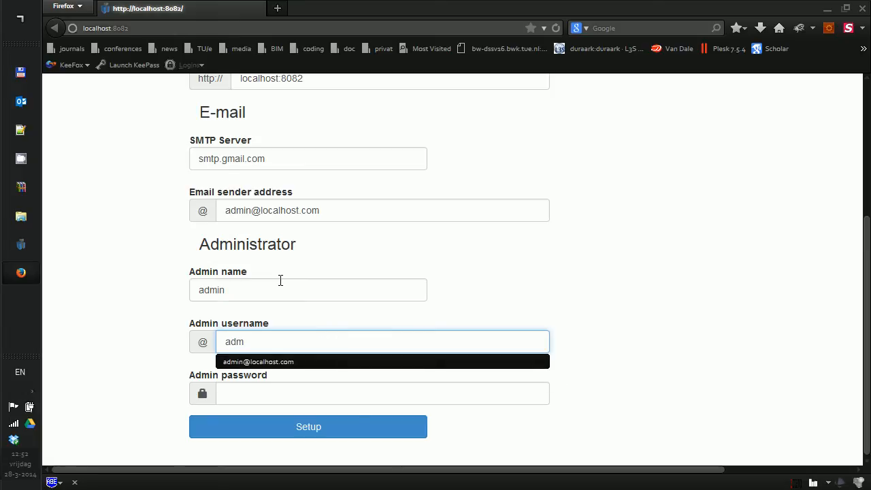
key(Return)
key(Tab)
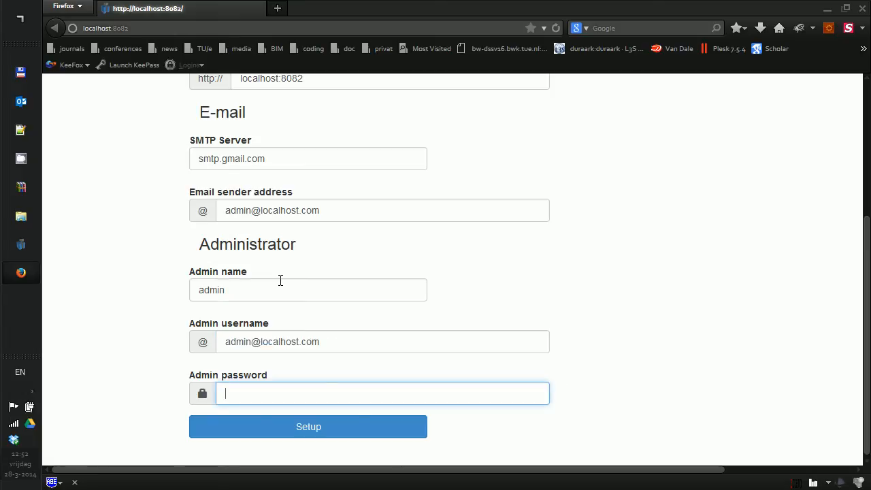
text(admin)
click(292, 428)
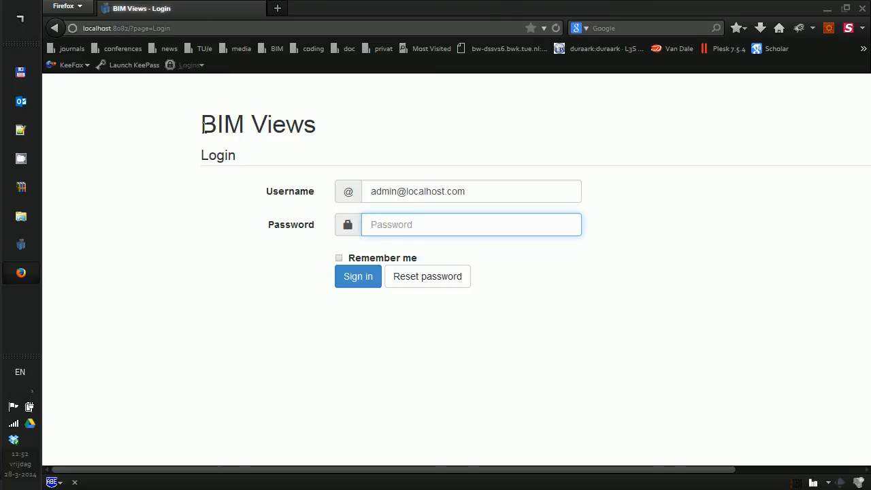
Highlight the BIM Views heading, the login part of the address and the prefilled admin username.
drag(202, 128, 298, 128)
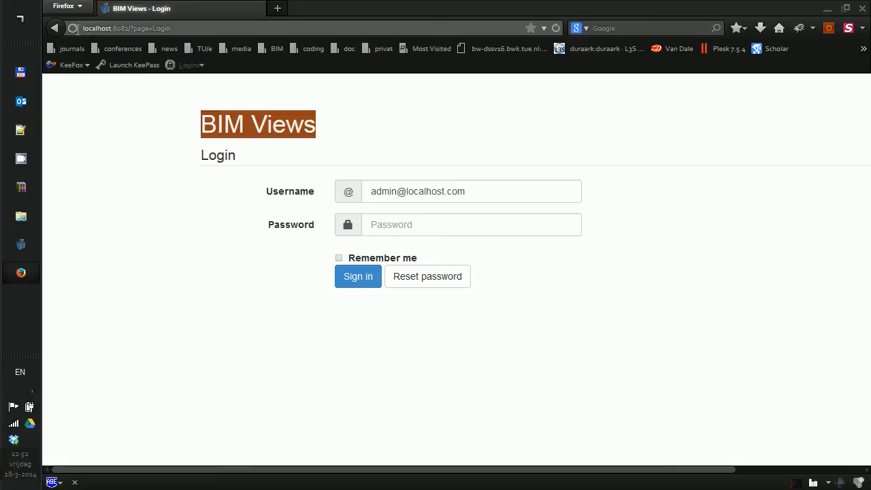
drag(134, 28, 166, 29)
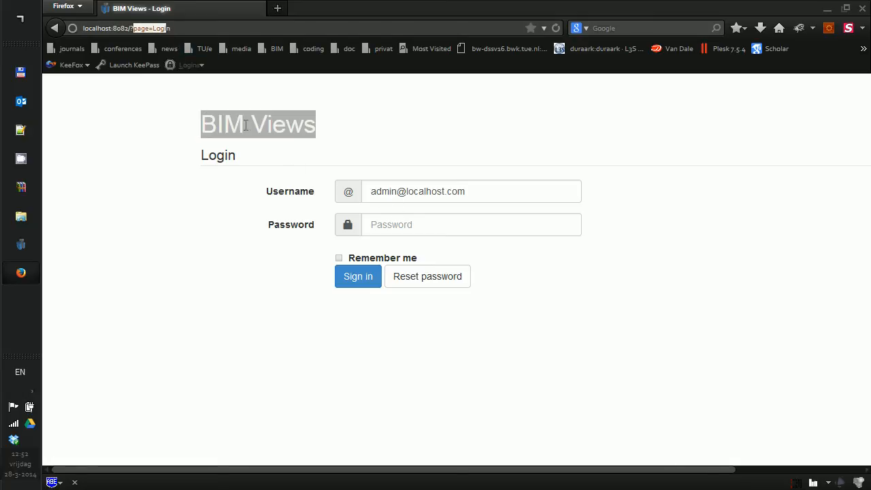
drag(369, 192, 521, 191)
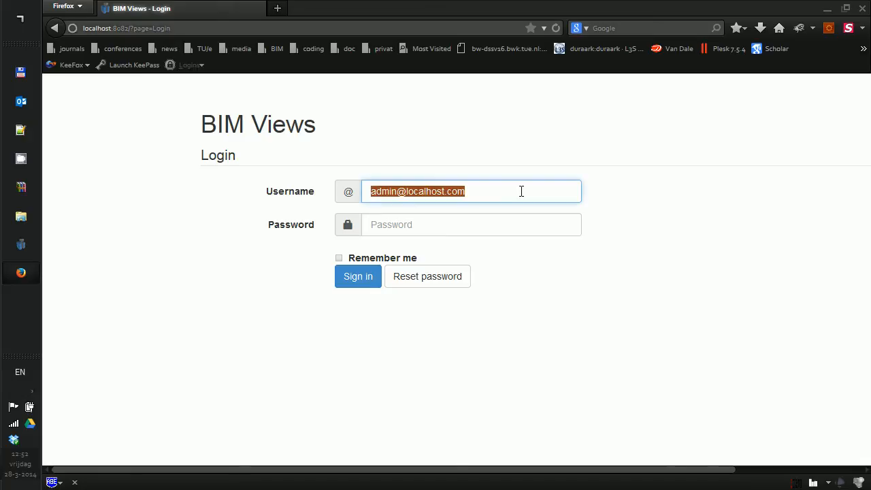
Enter the admin account's password and sign in to BIM Views.
click(388, 222)
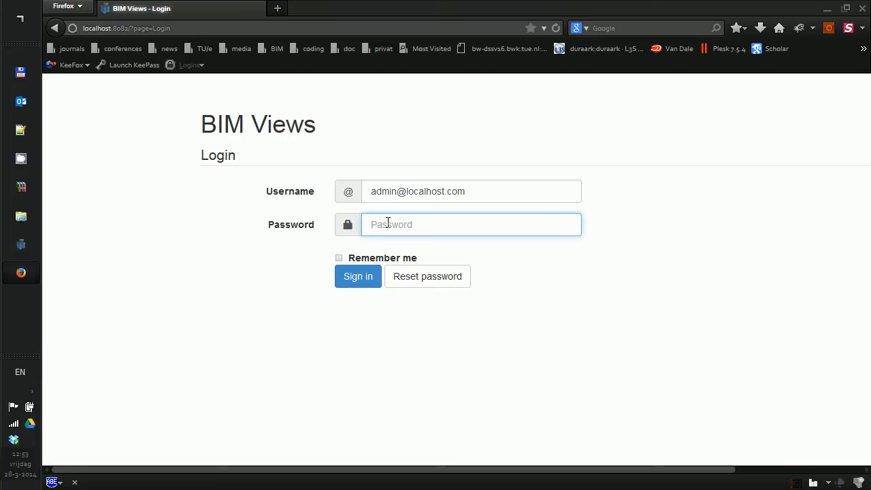
text(admin)
click(349, 281)
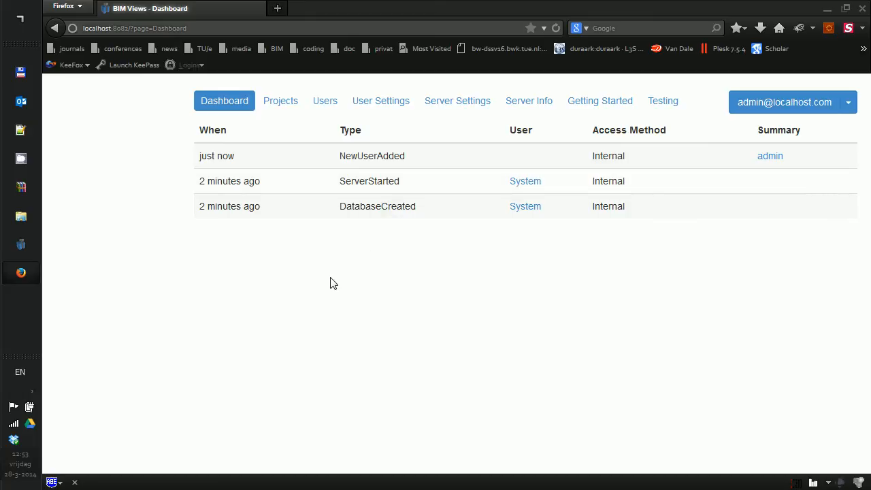
Add a new project named CollaborativeDesignTestProject from the Projects menu.
click(279, 109)
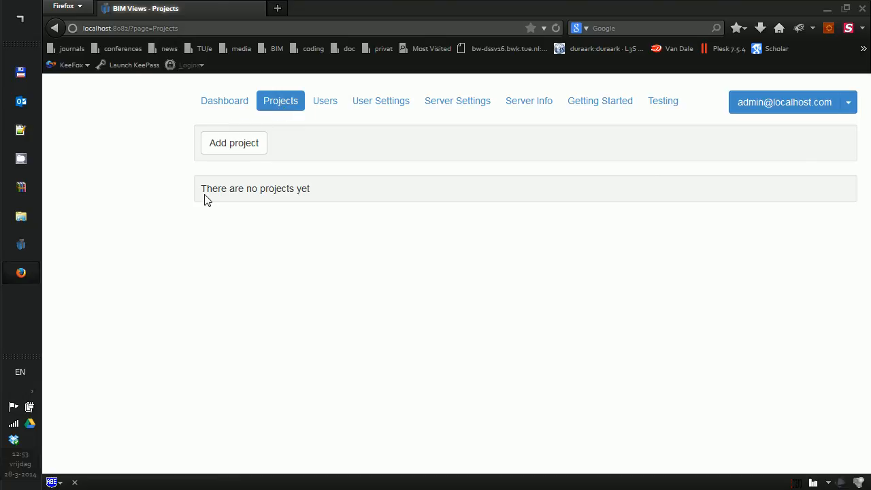
click(242, 151)
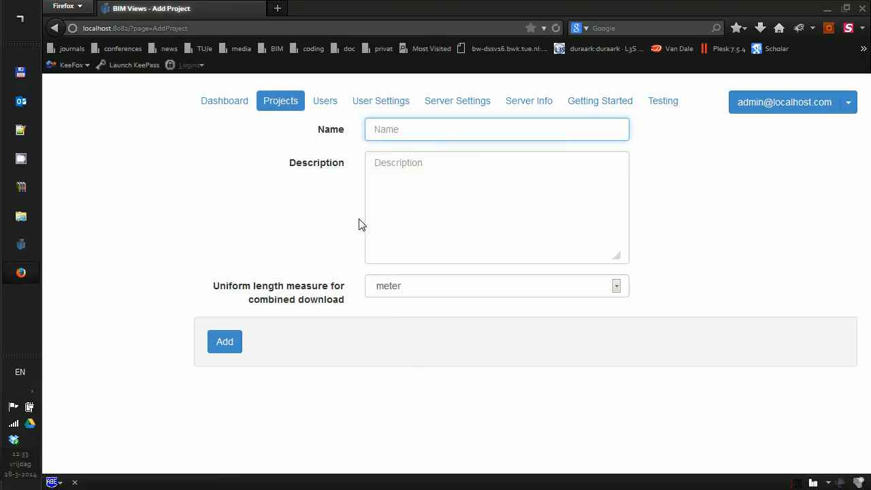
text(CollaborativeDesign)
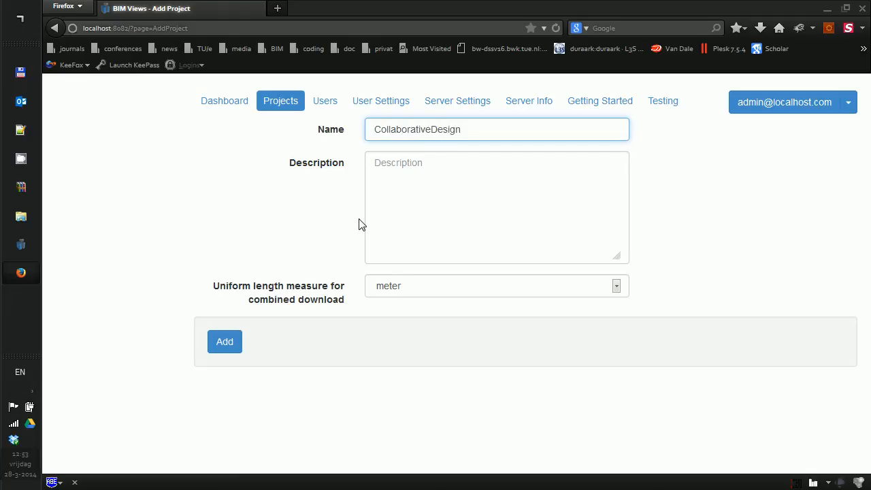
text(TestProject)
click(228, 345)
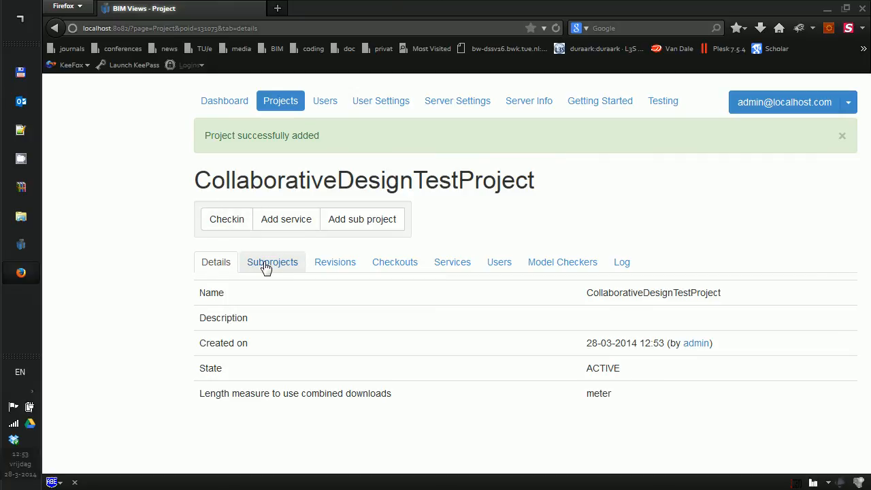
Browse the project's Subprojects, Details, Checkouts, Services and Users tabs, ending on the empty Revisions list.
click(265, 268)
click(216, 264)
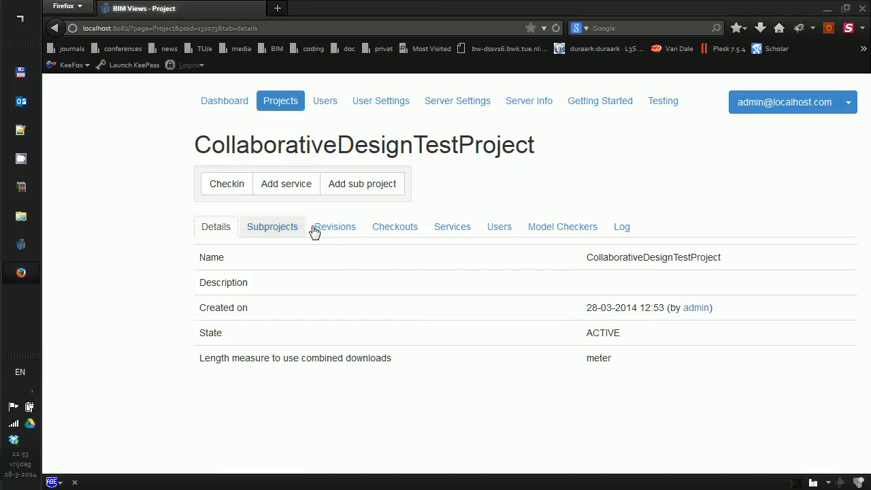
click(349, 232)
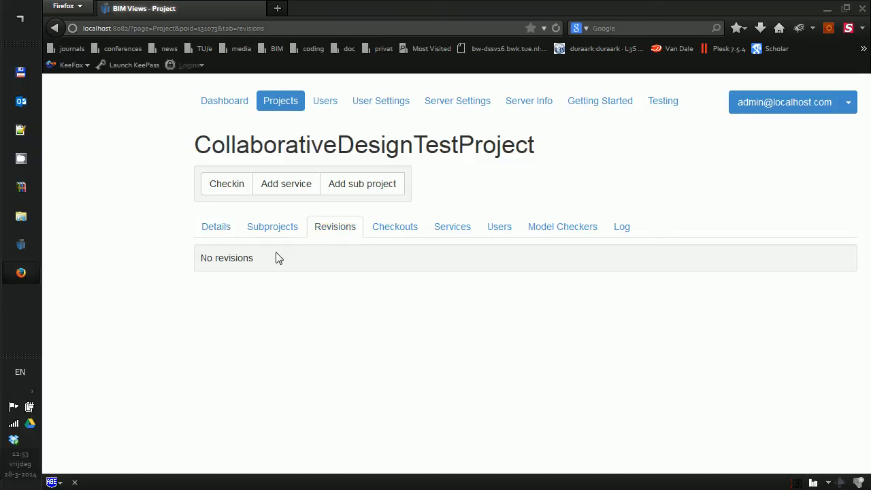
click(385, 232)
click(446, 234)
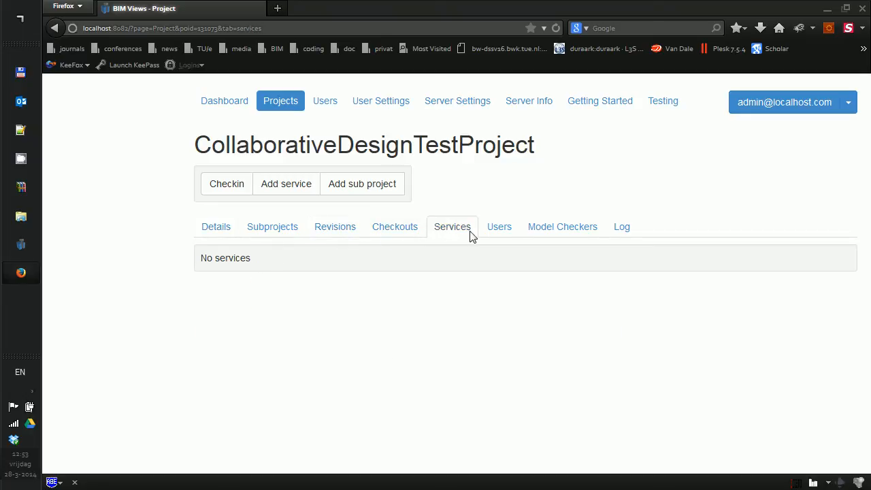
click(496, 237)
click(345, 235)
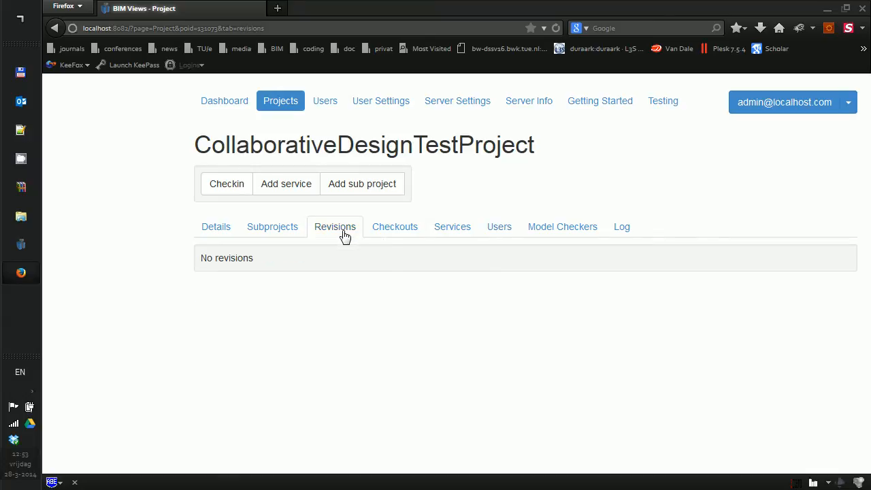
click(221, 196)
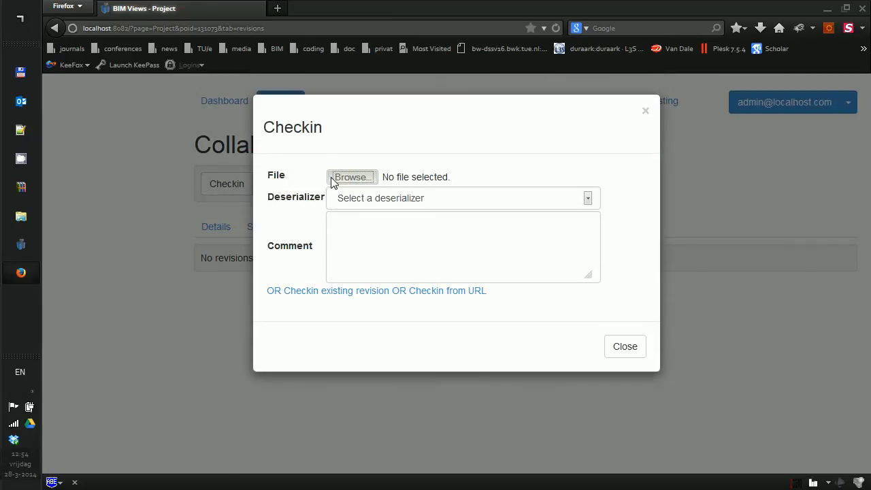
Check in AC11-FZK-Haus-IFC.ifc from J:\data\ifc as revision 1 and show it in 3D.
click(352, 177)
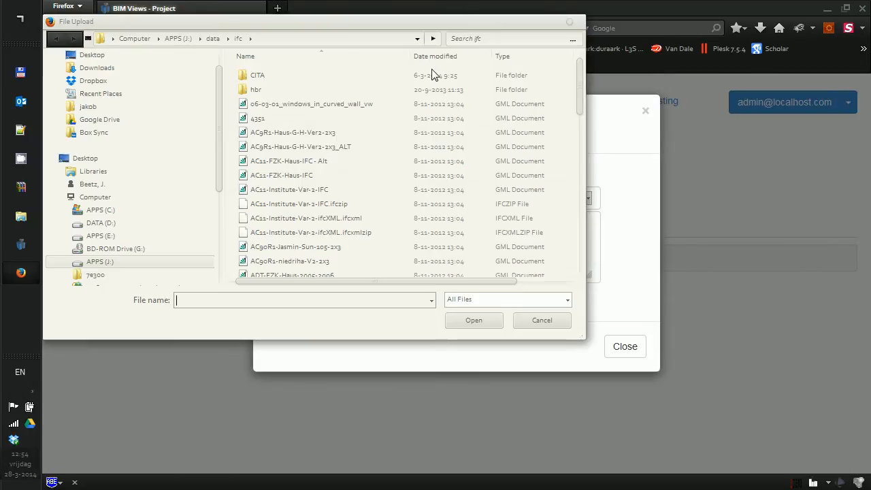
click(279, 39)
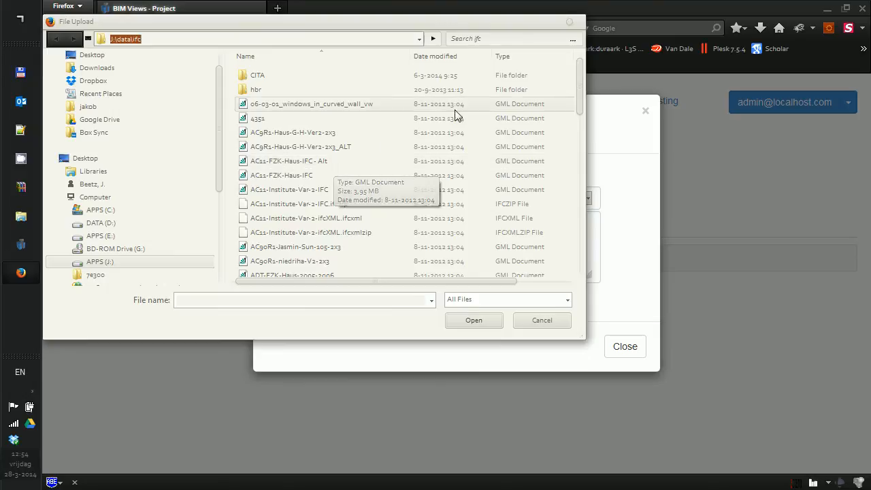
click(304, 137)
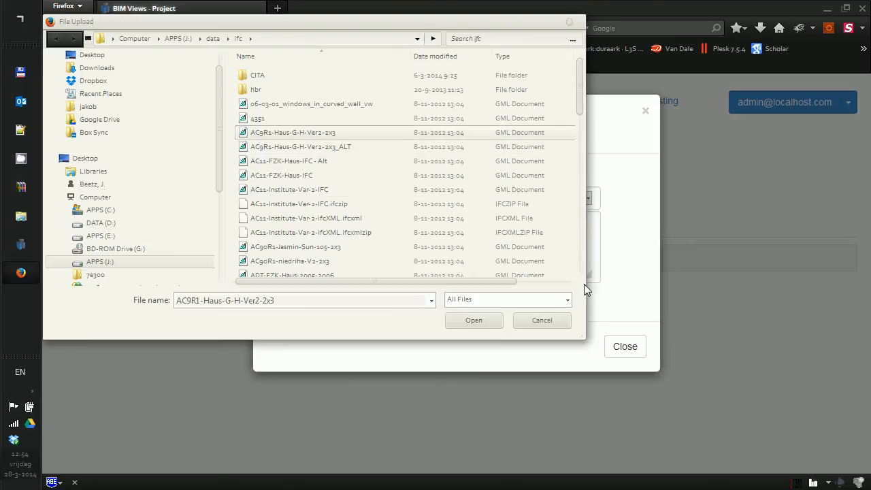
click(292, 177)
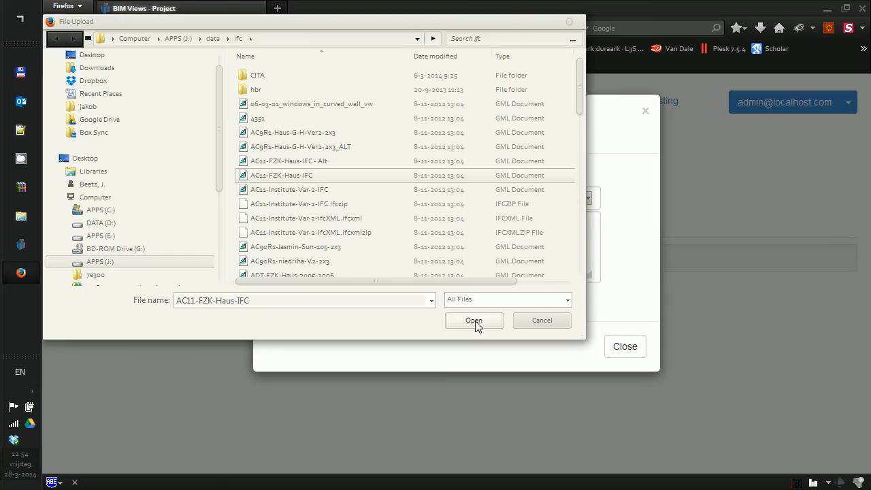
click(474, 321)
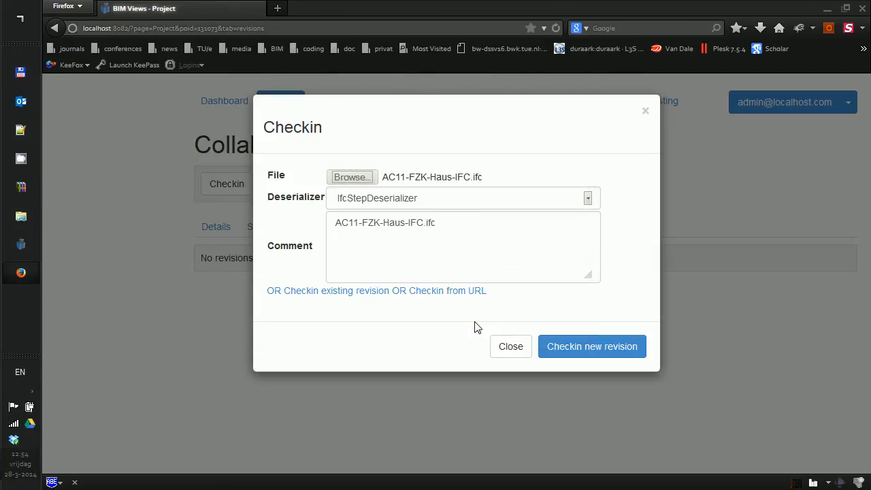
click(603, 349)
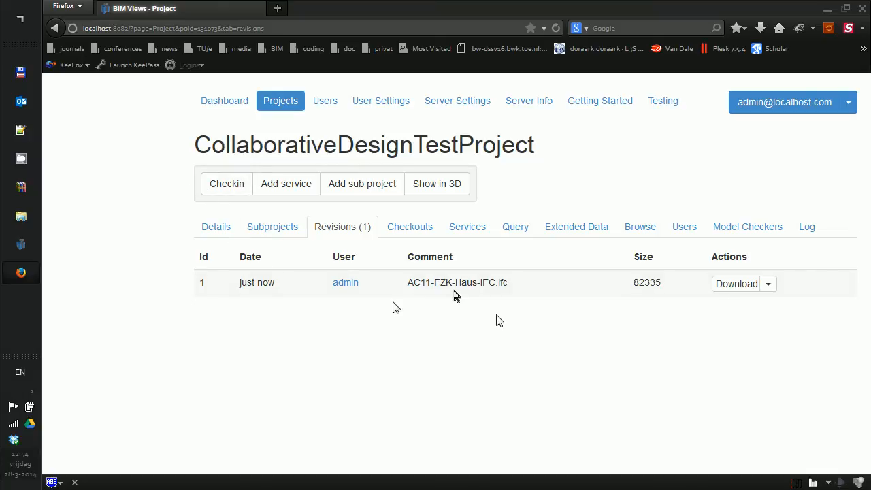
click(426, 189)
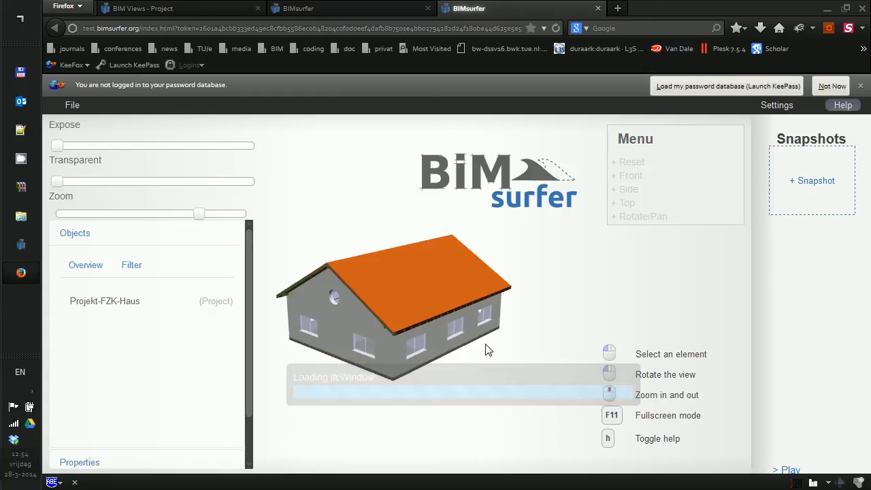
Orbit the FZK-Haus house in BIMsurfer, then return to the project's revisions page.
drag(472, 365, 445, 357)
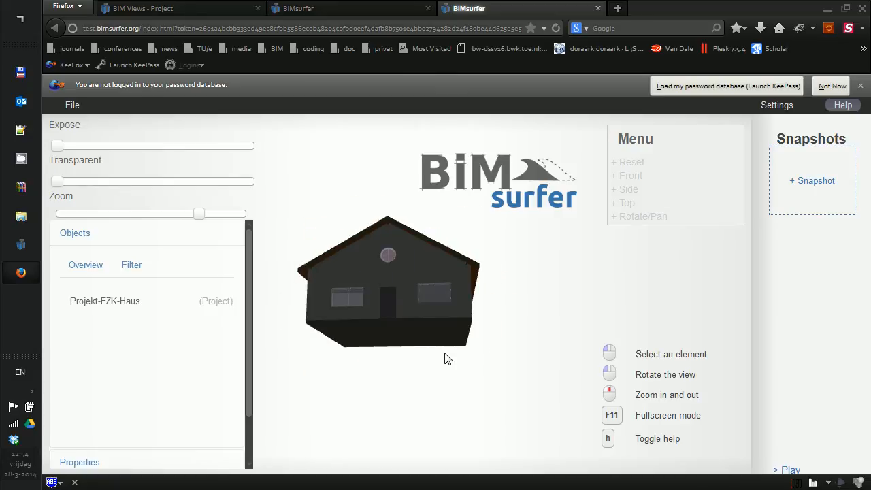
click(355, 8)
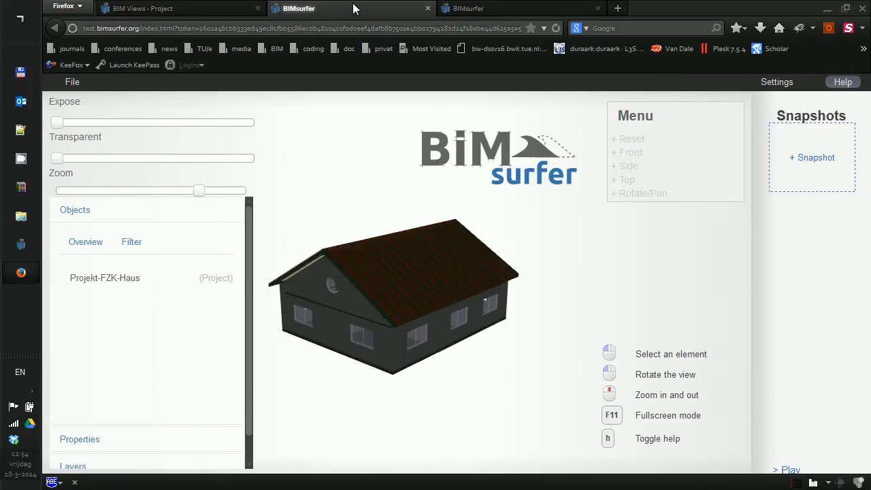
click(190, 8)
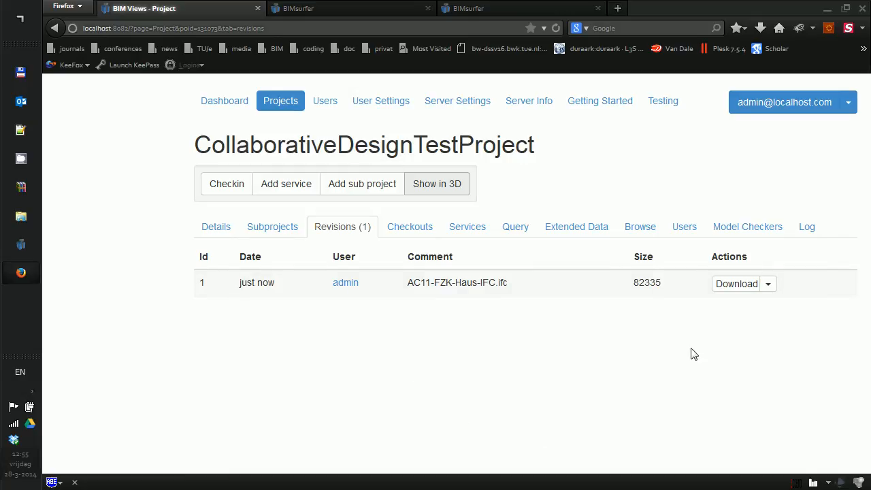
Load the BimQL Engine example returning all rooted IfcDoor entities into the project's query editor.
click(516, 229)
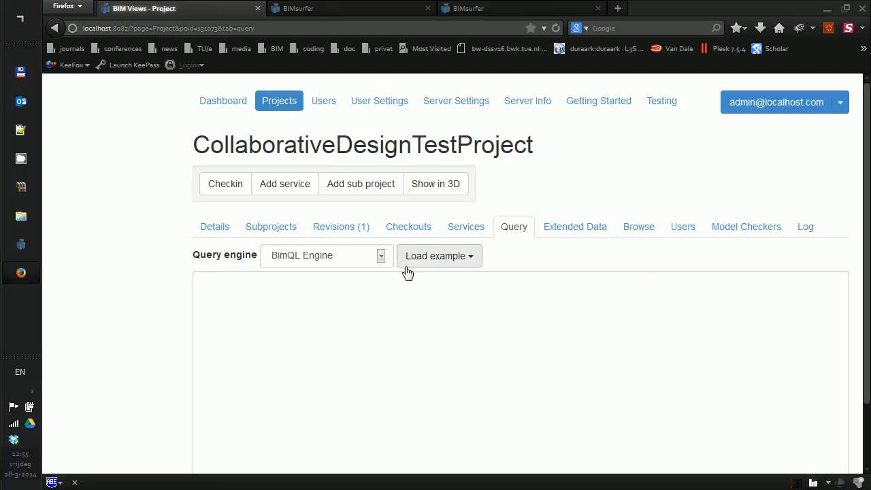
click(327, 261)
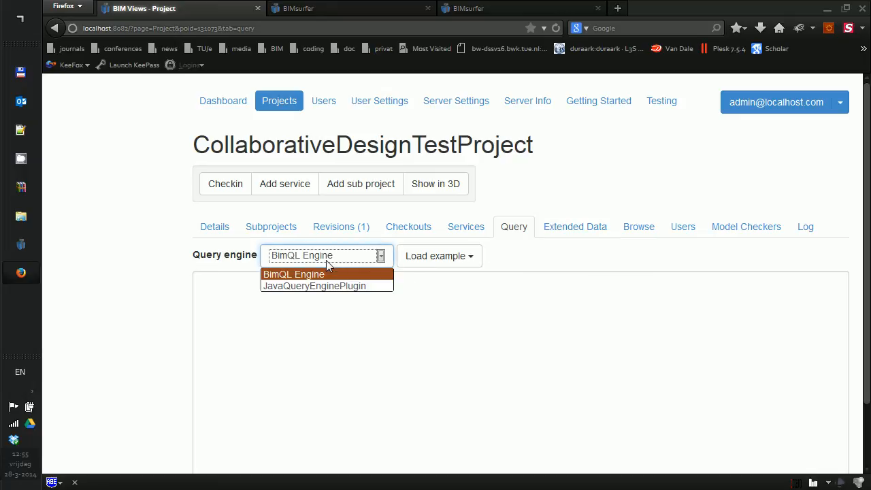
click(284, 275)
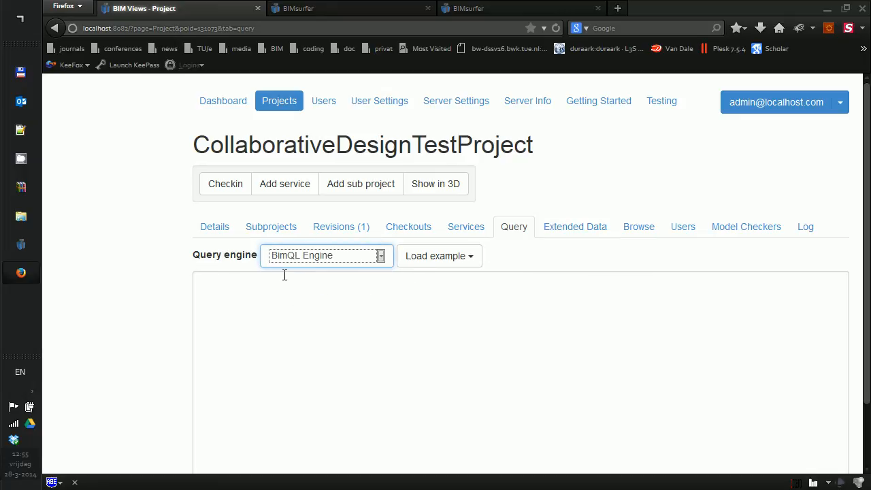
click(475, 259)
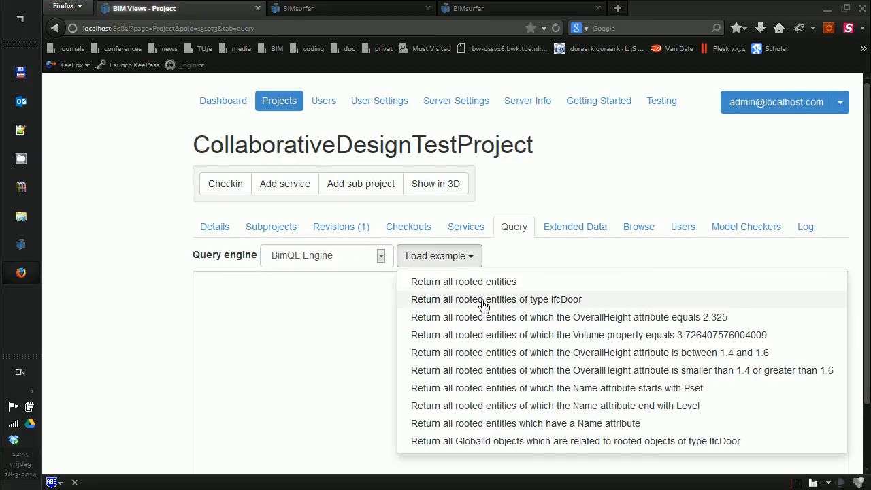
click(441, 305)
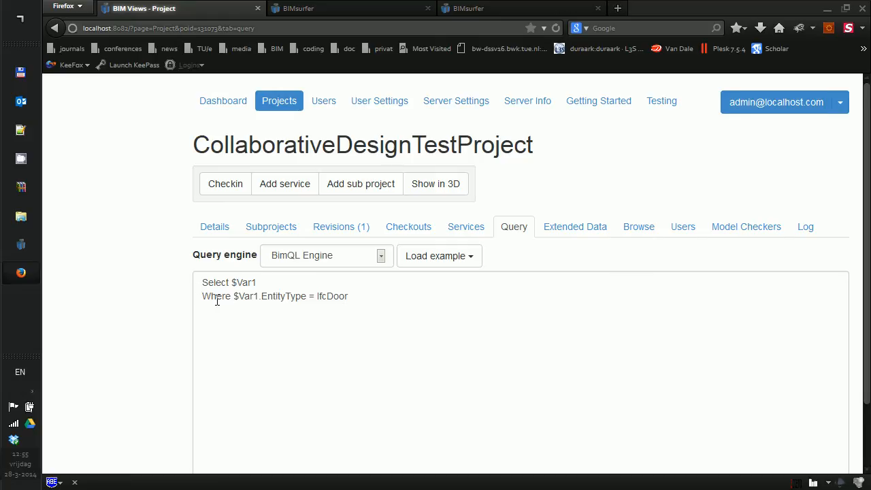
Highlight the Select $Var1 line and the EntityType condition of the query.
scroll(204, 244, down, 2)
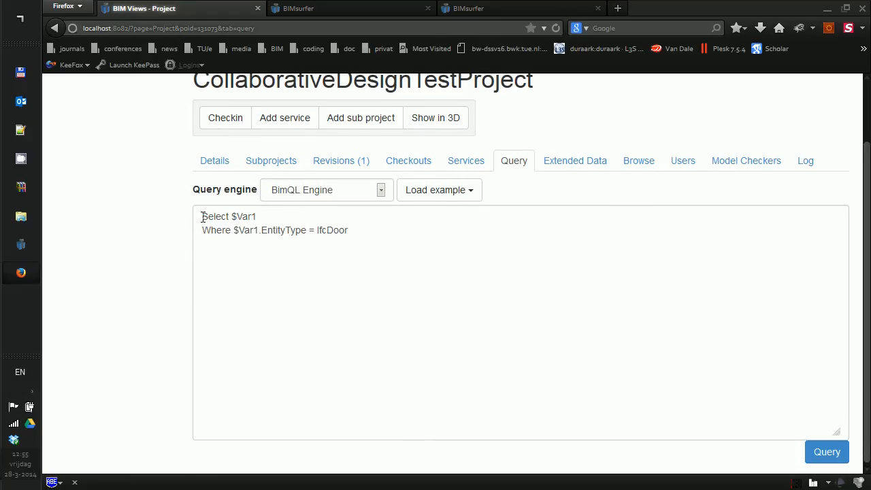
drag(202, 216, 271, 216)
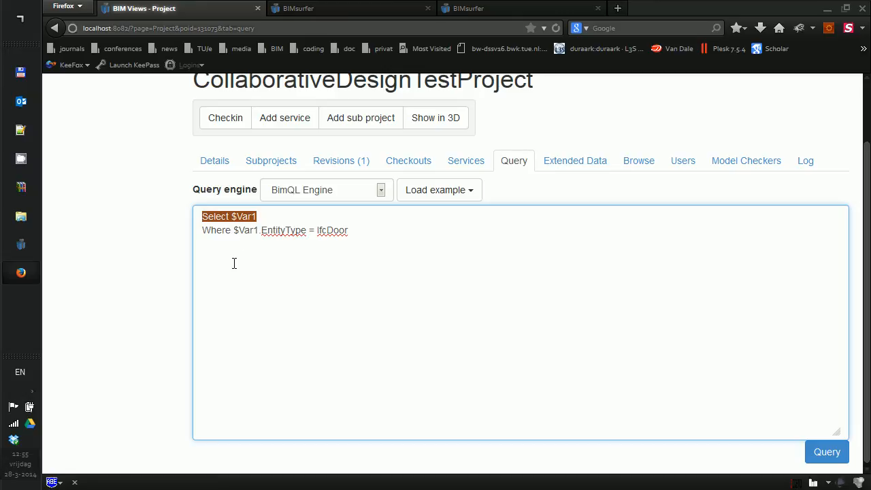
click(234, 263)
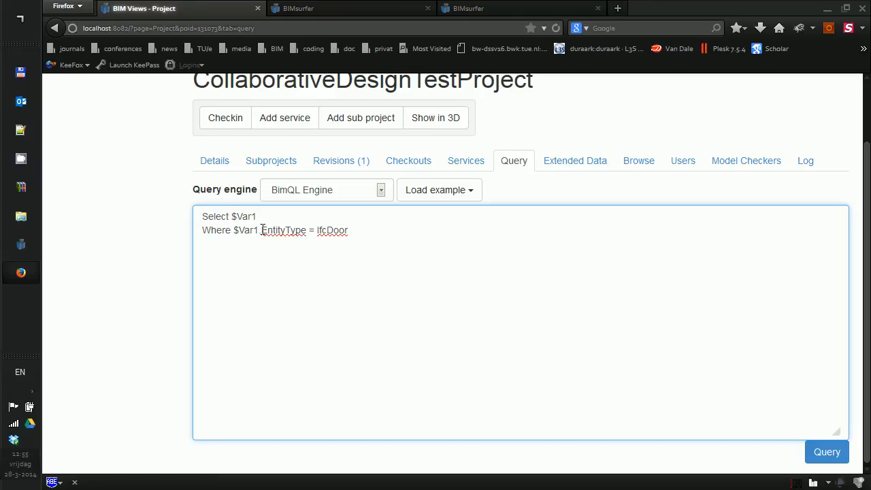
drag(261, 230, 351, 231)
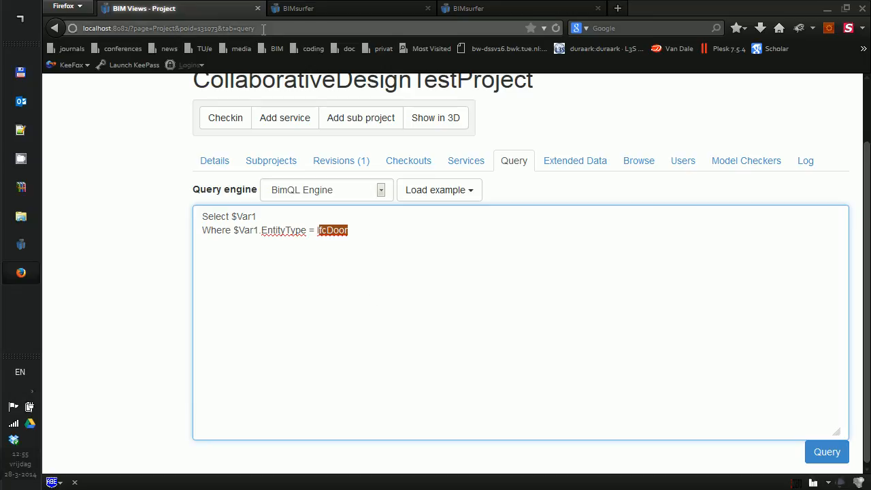
click(290, 28)
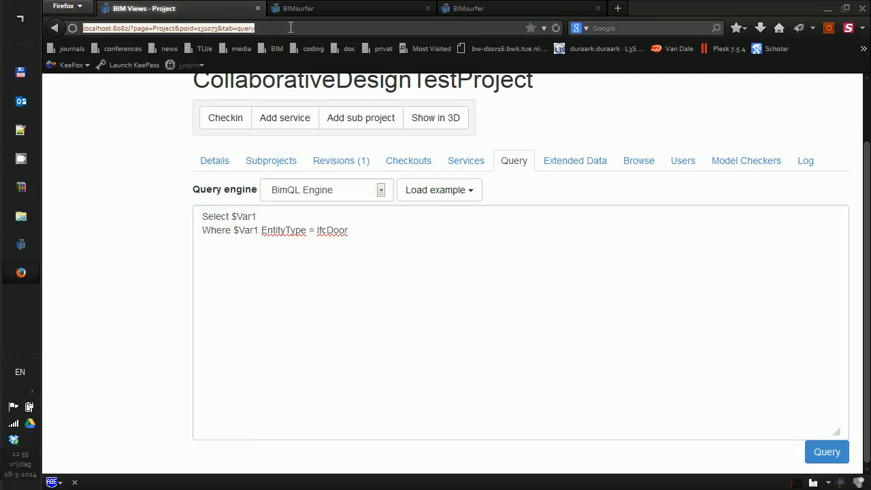
Open bimql.org's EXAMPLES page in a new tab, then return to the BIMserver query tab.
key(ctrl+t)
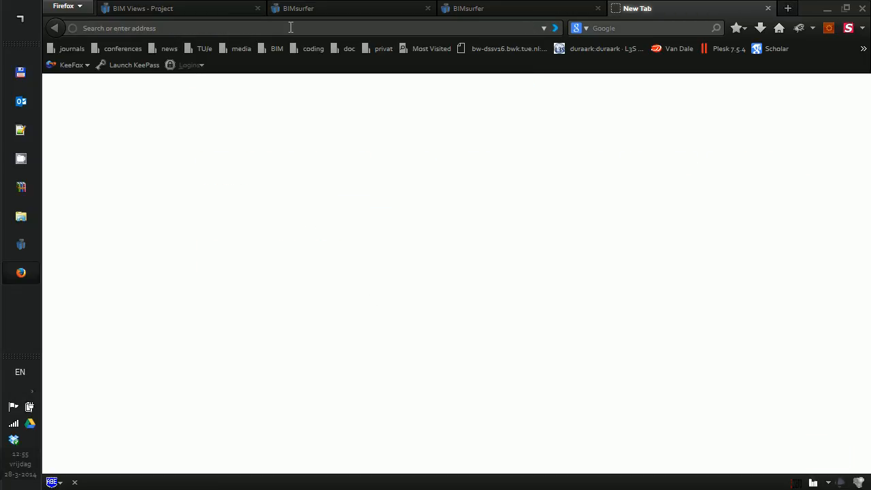
text(bimql.)
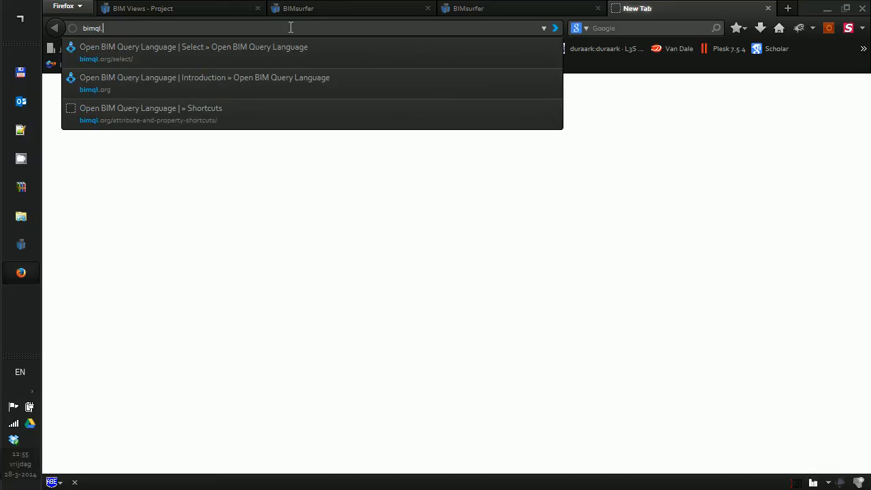
text(org)
key(Return)
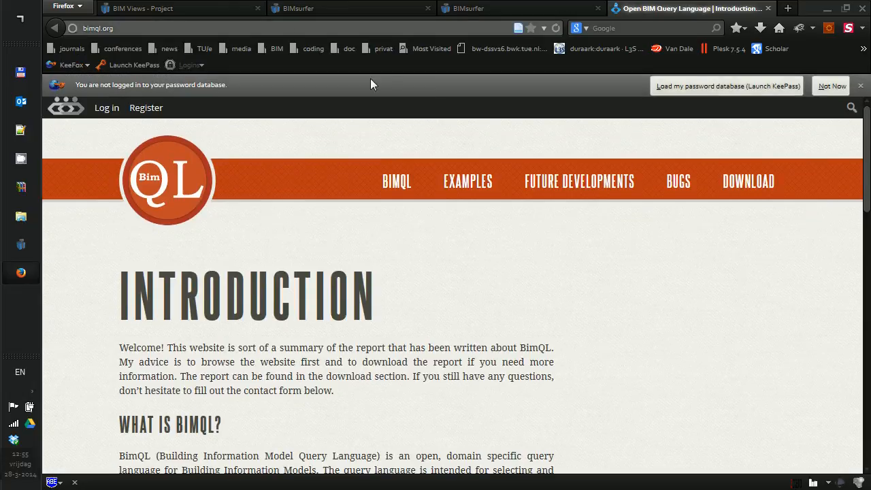
click(468, 181)
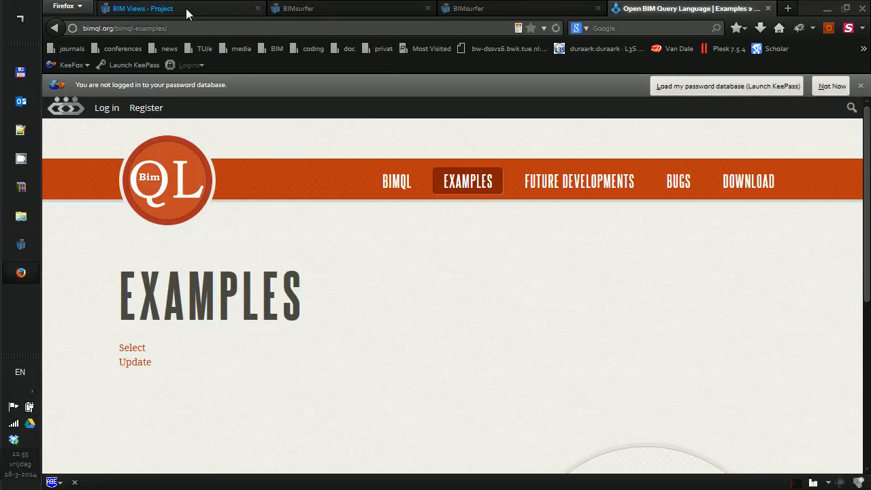
click(183, 10)
Run the IfcDoor BimQL query using the Query button below the editor.
scroll(400, 286, up, 2)
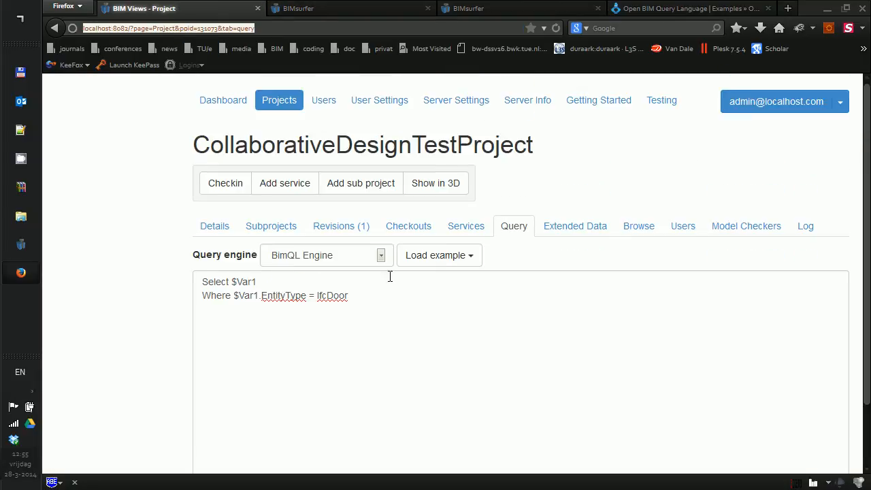
click(101, 63)
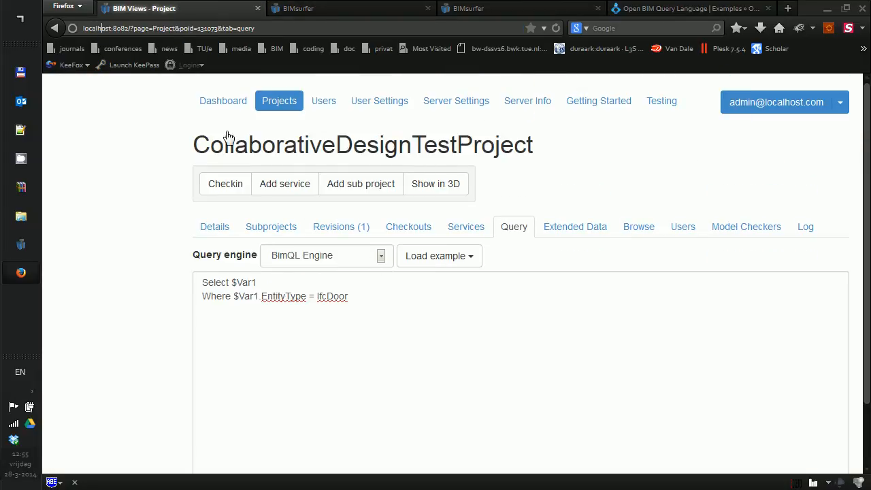
scroll(412, 347, down, 2)
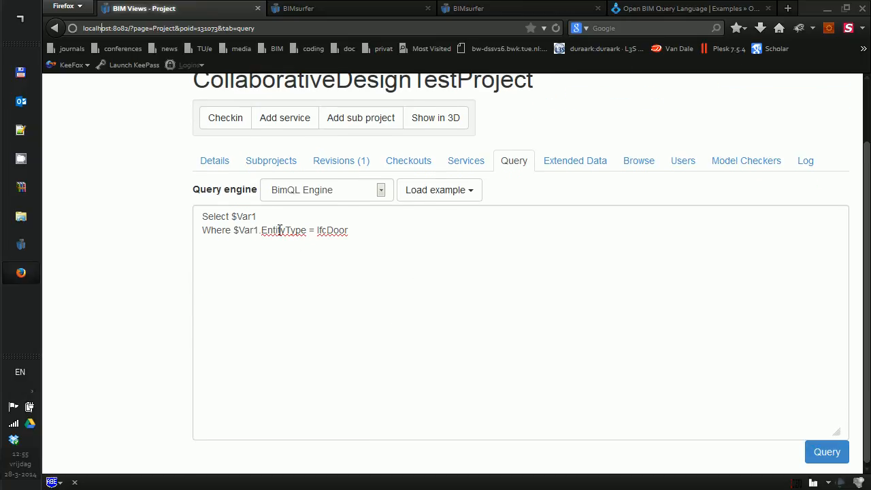
click(824, 458)
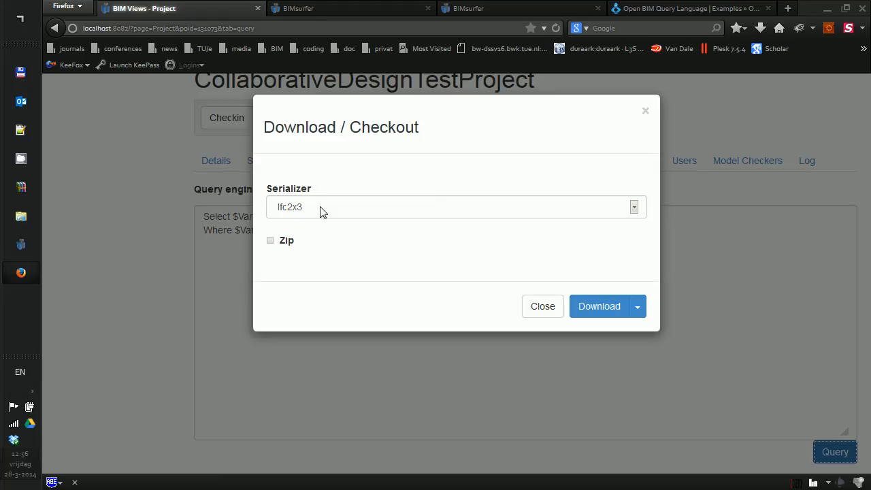
Download the IfcDoor query results with the ObjectCSV serializer, saving them as null(1).csv.
click(322, 212)
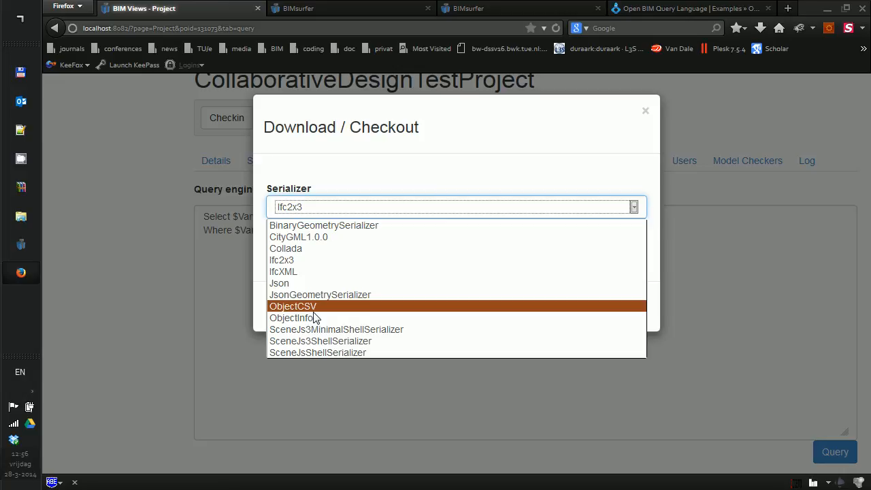
click(292, 307)
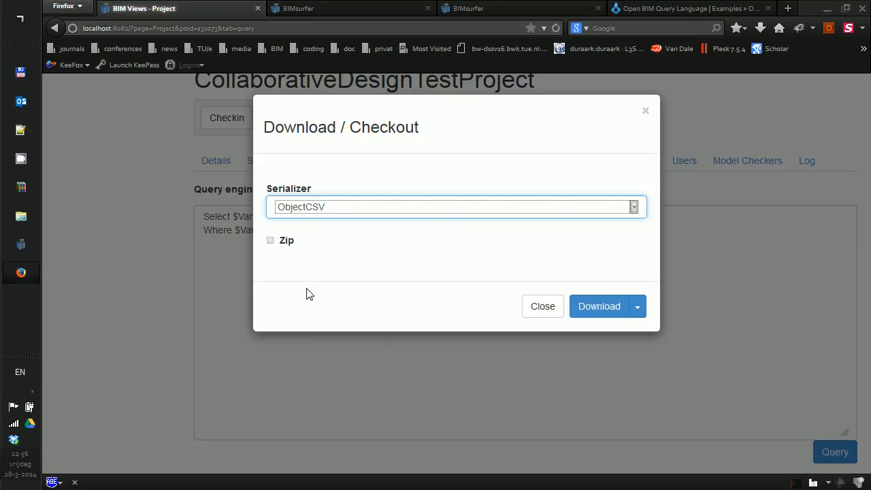
click(604, 307)
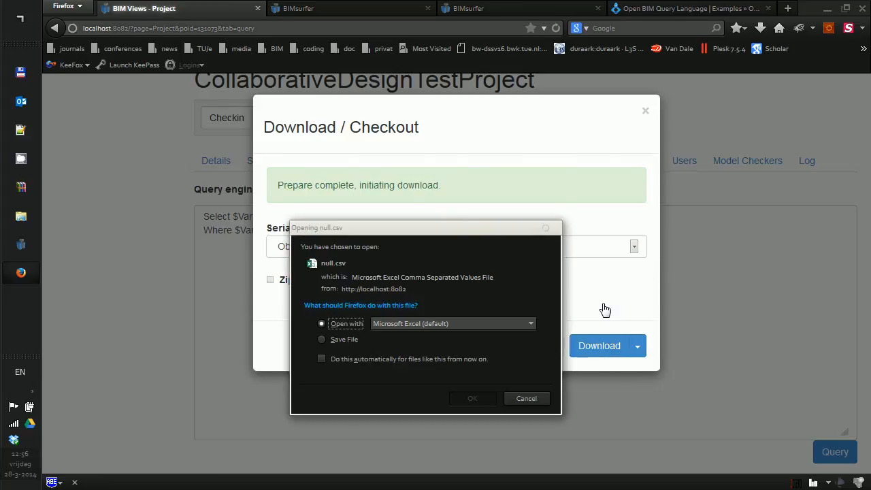
click(333, 340)
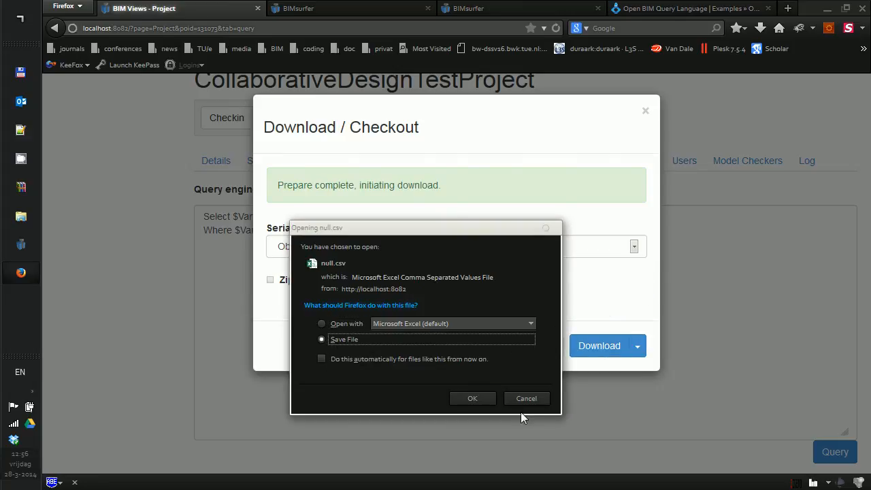
click(457, 398)
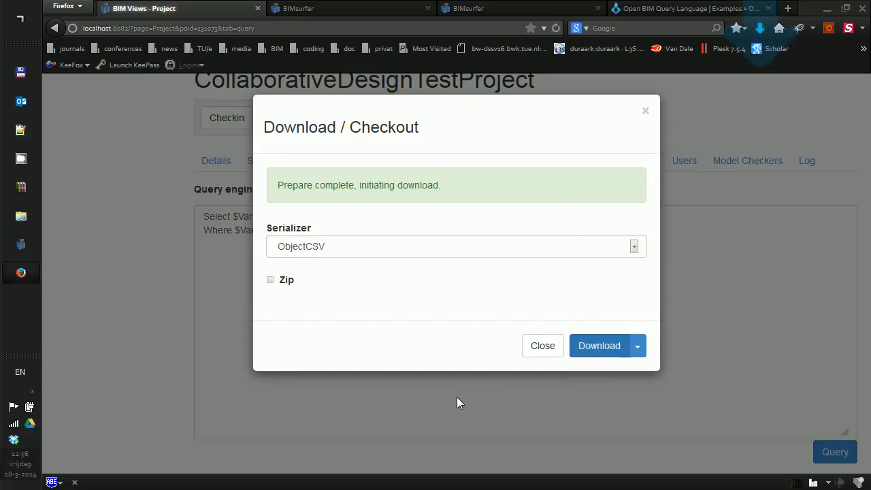
click(760, 28)
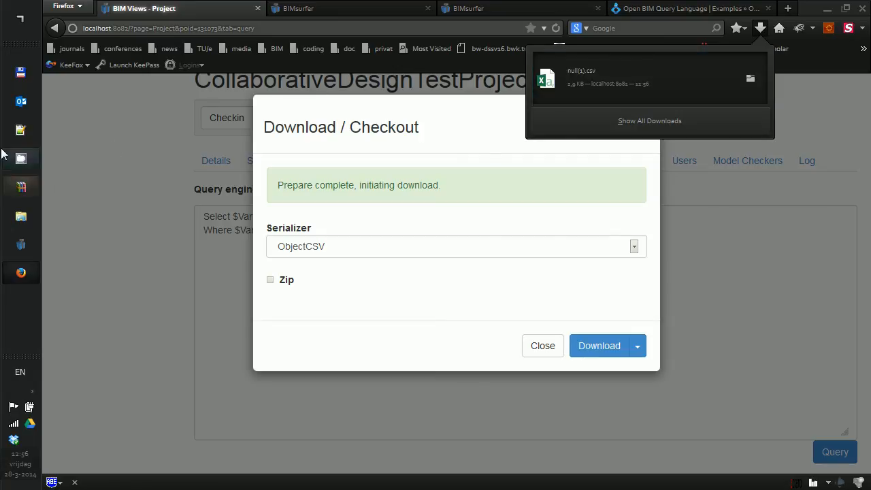
Briefly open and close Explorer, then open null(1).csv in Excel from Firefox's recent downloads.
click(32, 217)
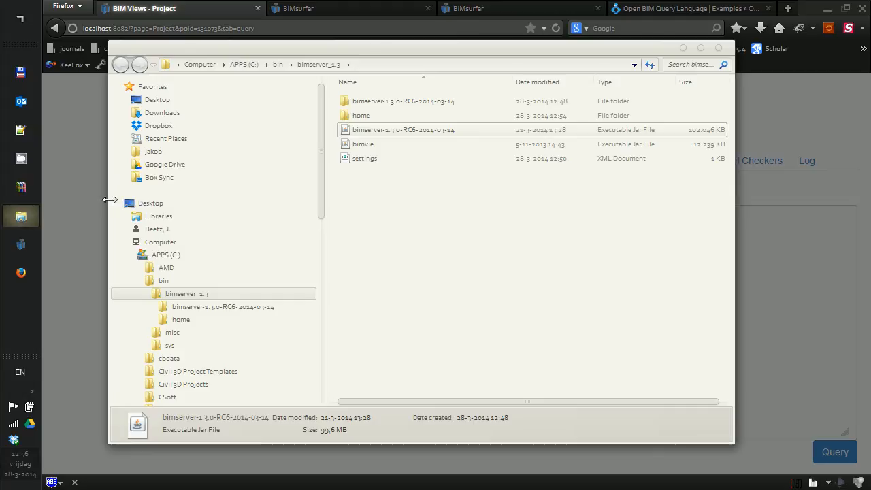
scroll(319, 206, down, 1)
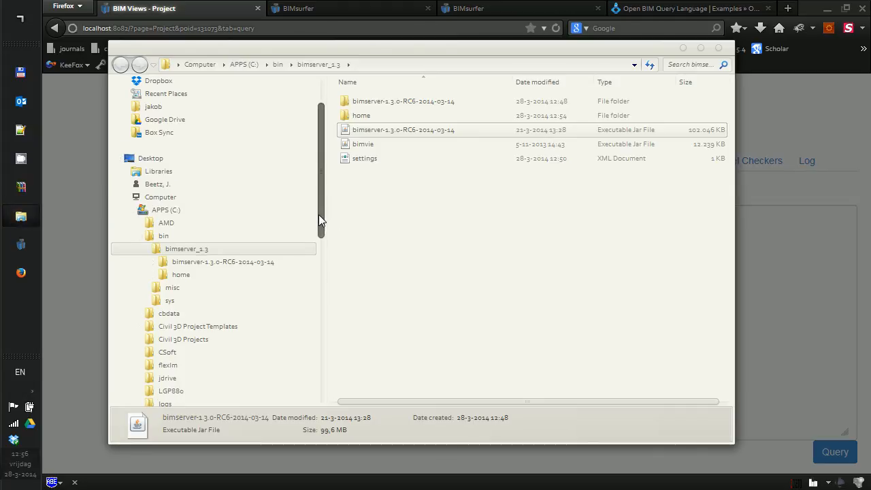
click(684, 49)
click(762, 30)
click(554, 92)
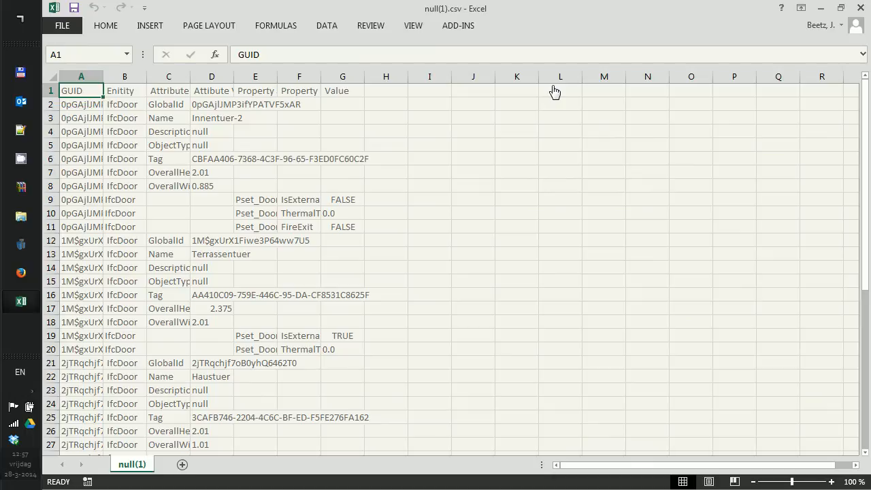
Widen columns B and C so the full attribute names show.
ctrl+scroll(277, 204, down, 4)
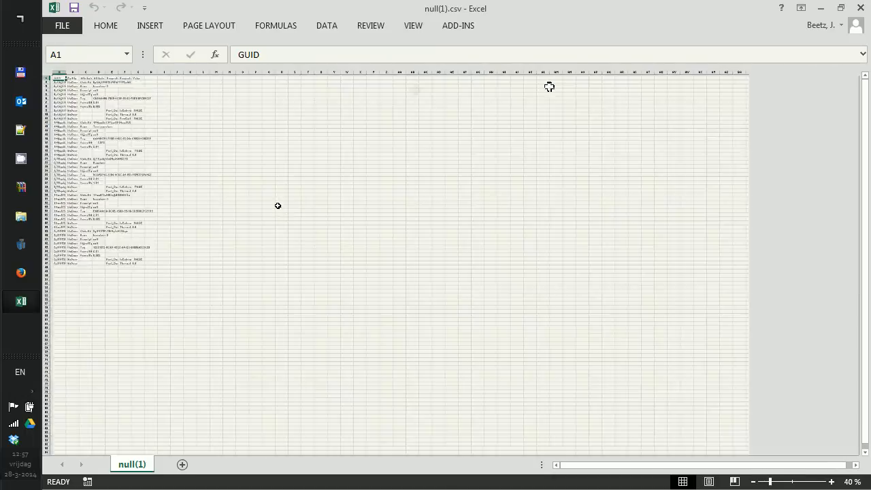
ctrl+scroll(278, 206, up, 11)
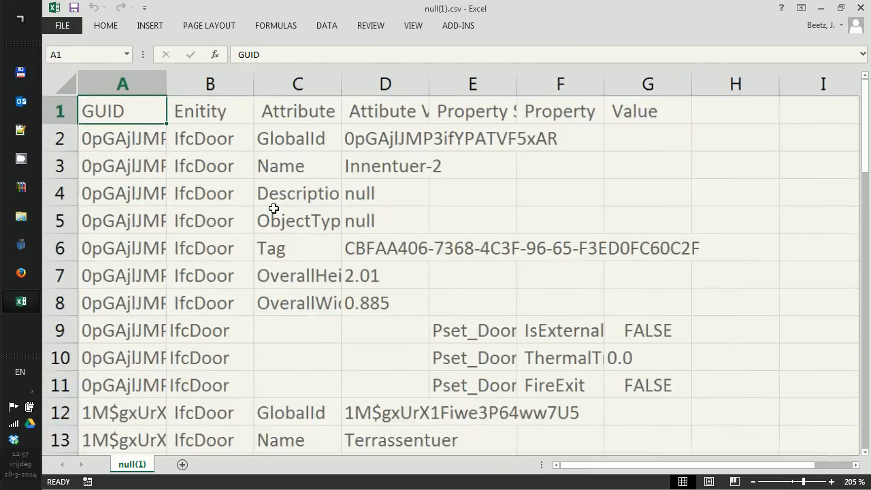
ctrl+scroll(274, 208, down, 1)
scroll(337, 262, up, 2)
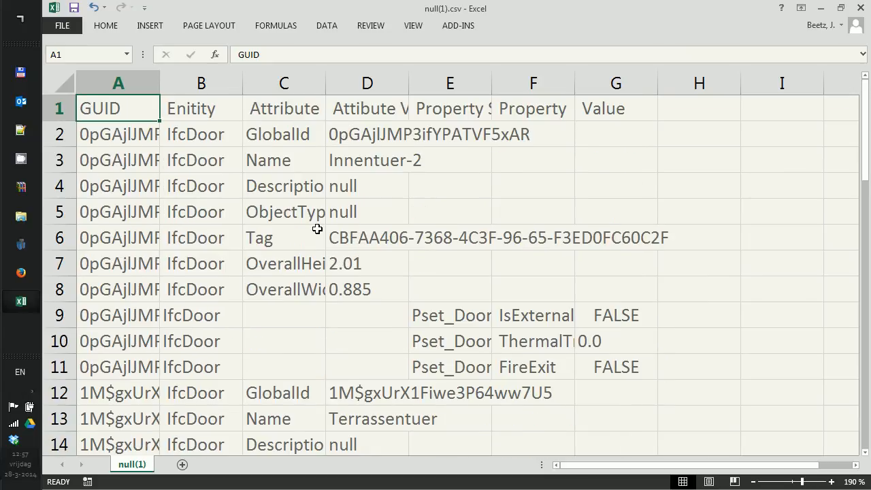
drag(243, 82, 370, 80)
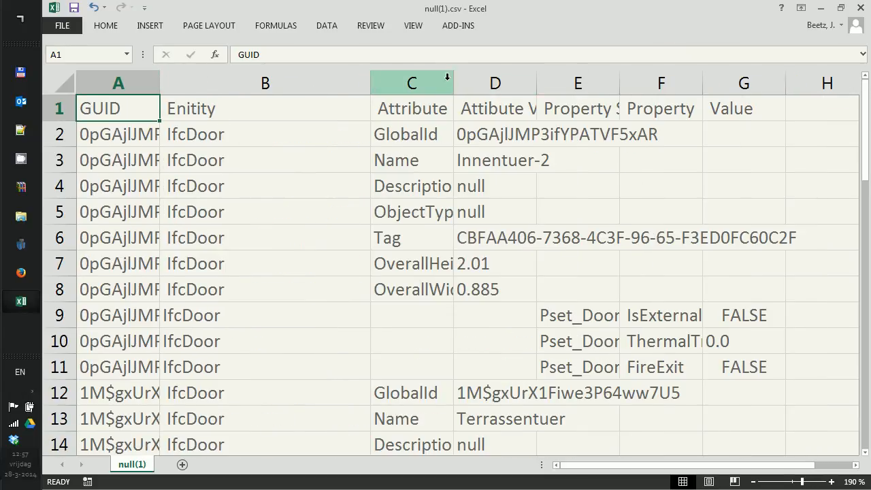
drag(453, 80, 543, 81)
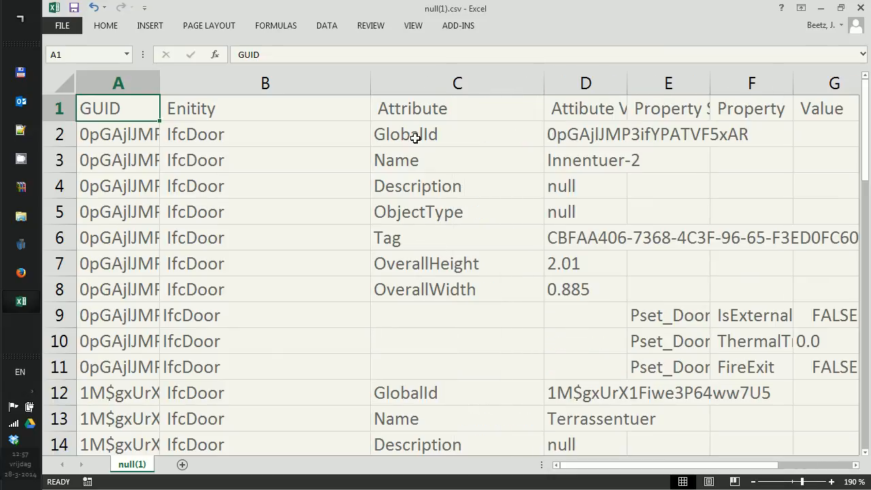
scroll(440, 218, down, 3)
scroll(554, 188, up, 3)
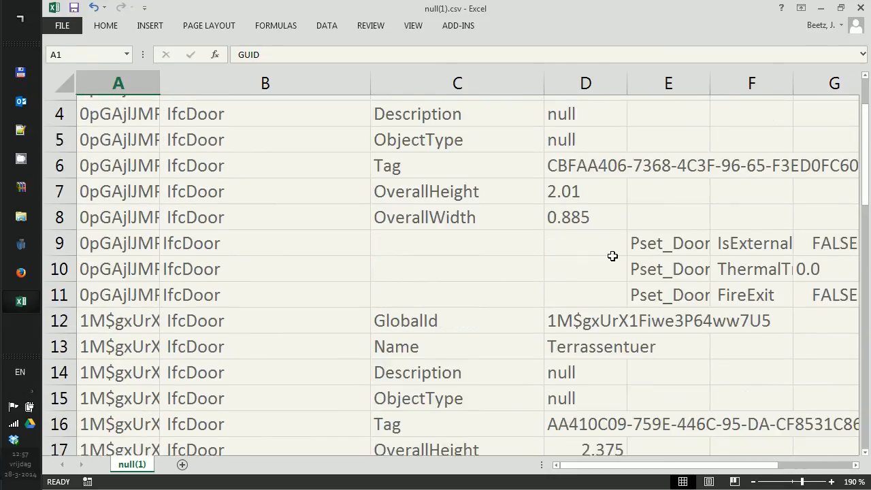
Widen columns D, E and F and autofit column G to show values, Property Set and Property.
drag(625, 86, 681, 82)
ctrl+scroll(663, 136, down, 6)
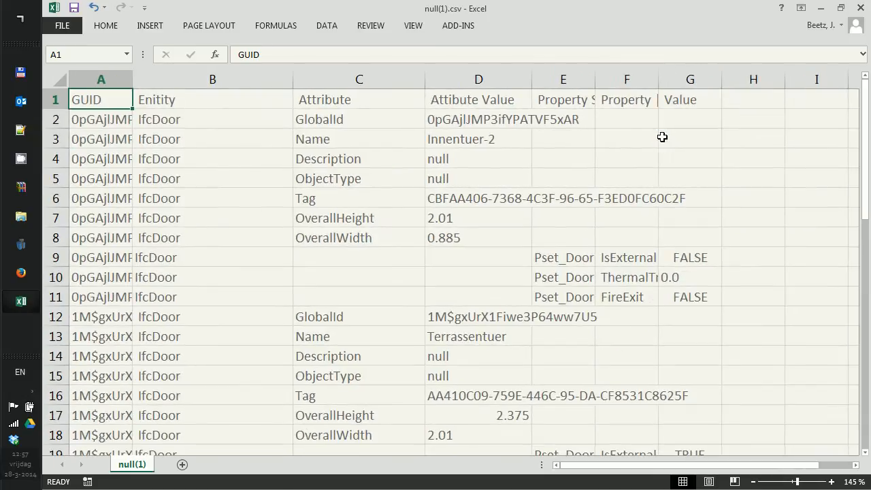
drag(537, 80, 648, 62)
drag(701, 78, 779, 69)
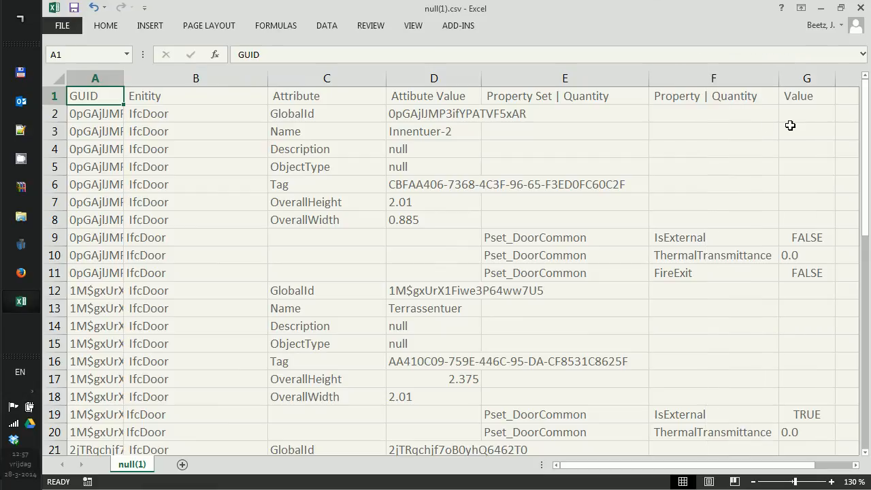
double_click(835, 78)
scroll(680, 143, down, 2)
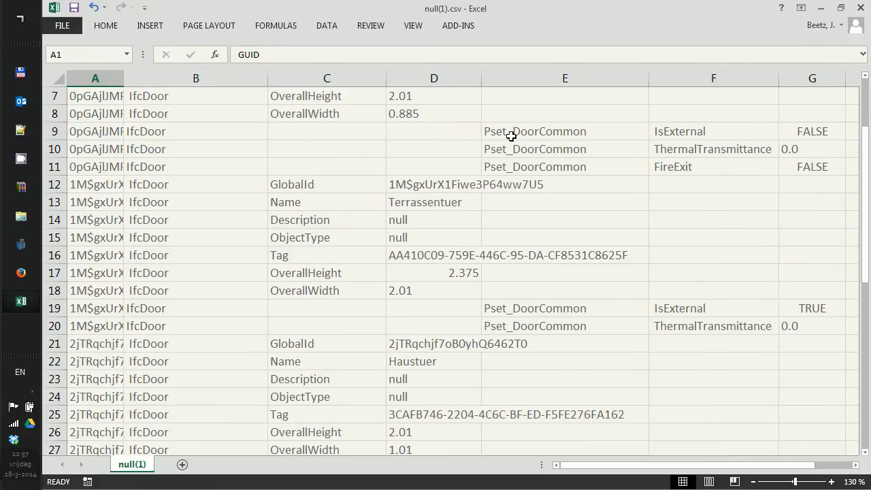
scroll(490, 134, up, 1)
Widen column A for the GUIDs and inspect row 9's Pset_DoorCommon, IsExternal and FALSE cells.
click(86, 182)
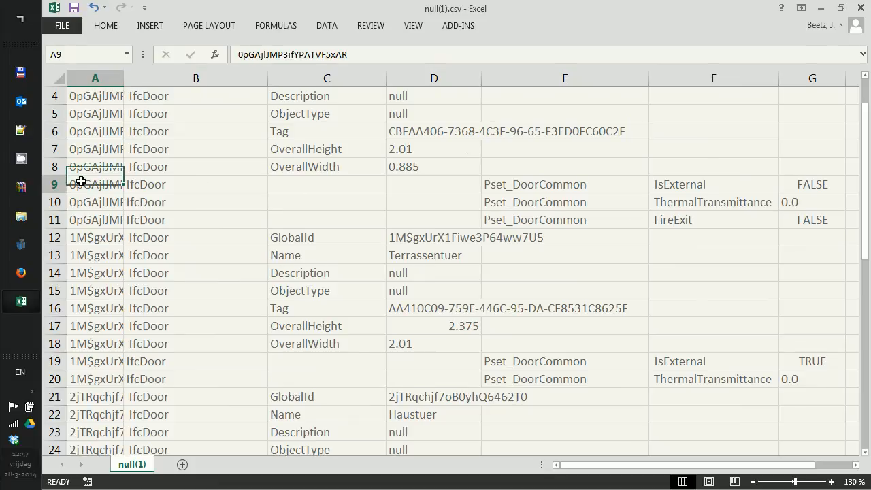
drag(124, 85, 169, 84)
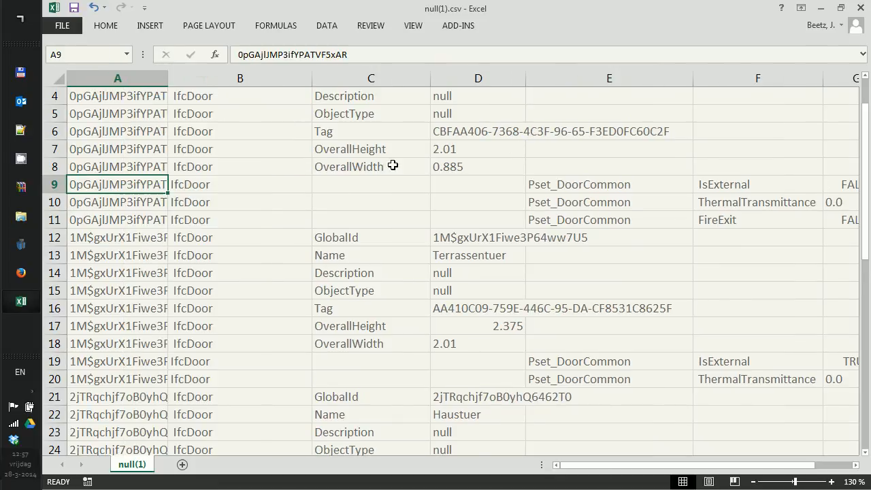
click(582, 192)
drag(579, 466, 604, 466)
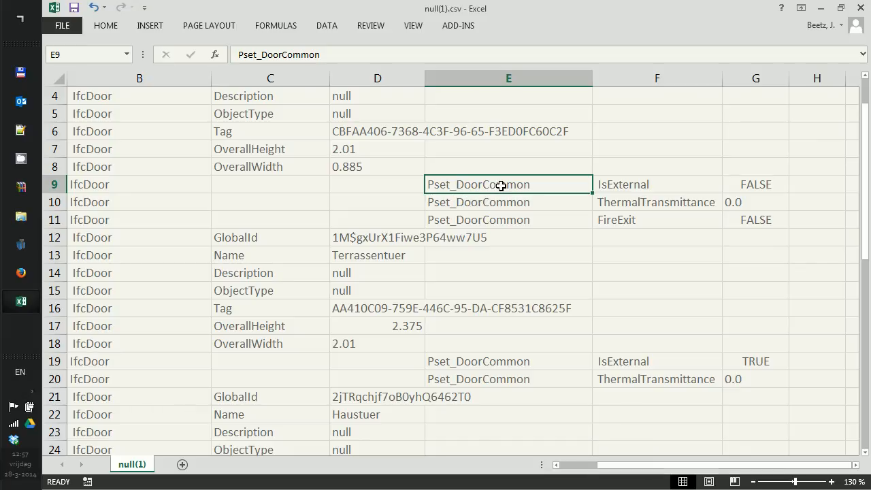
click(621, 182)
scroll(640, 201, up, 1)
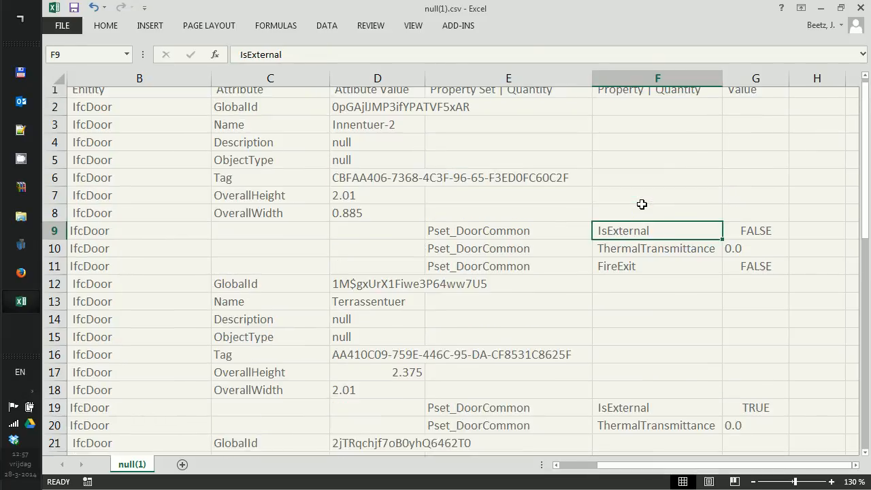
click(753, 243)
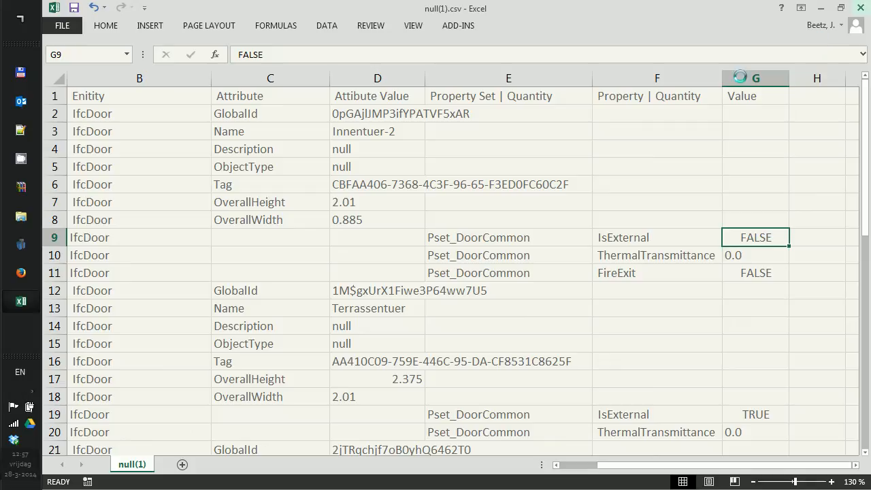
Close the CSV in Excel without saving changes, then reveal the hidden system tray icons.
click(861, 7)
click(455, 266)
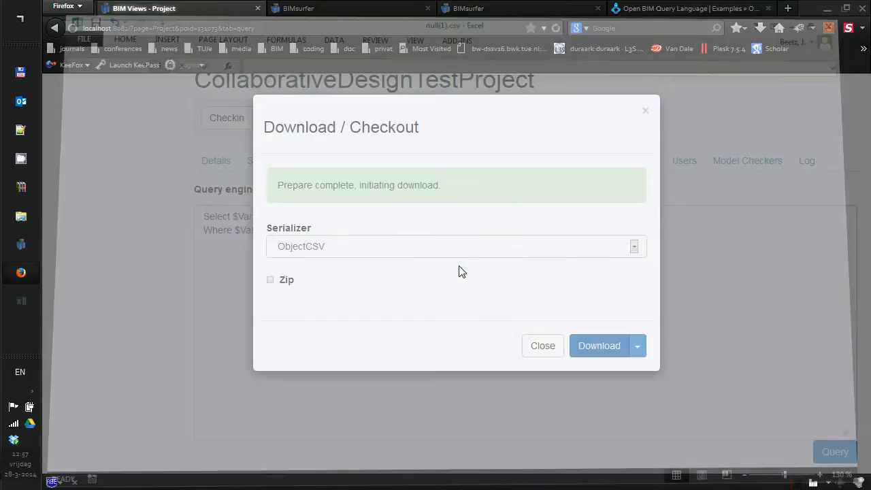
click(31, 392)
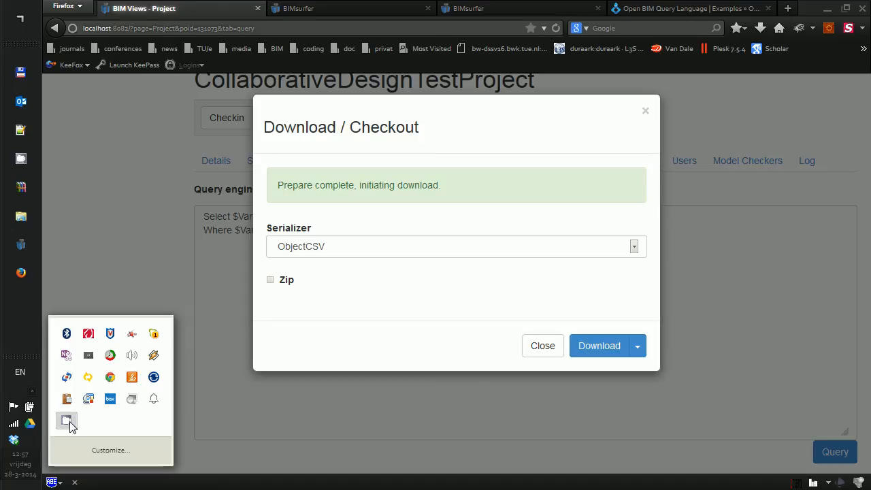